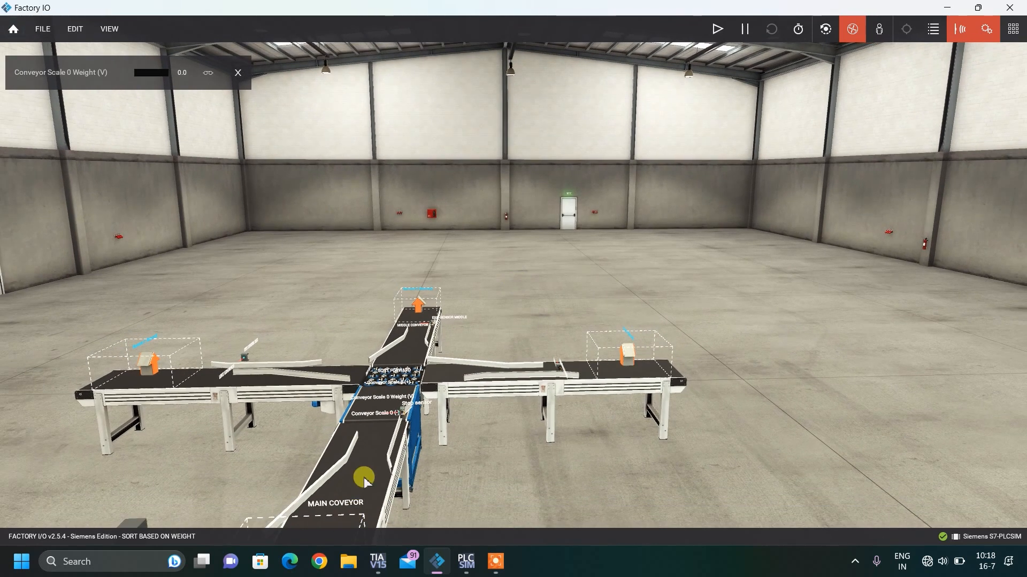
Examine the weight-sorting station, from the main conveyor and scale to the wheel sorter and the left, middle and right conveyors.
scroll(369, 449, "down", 3)
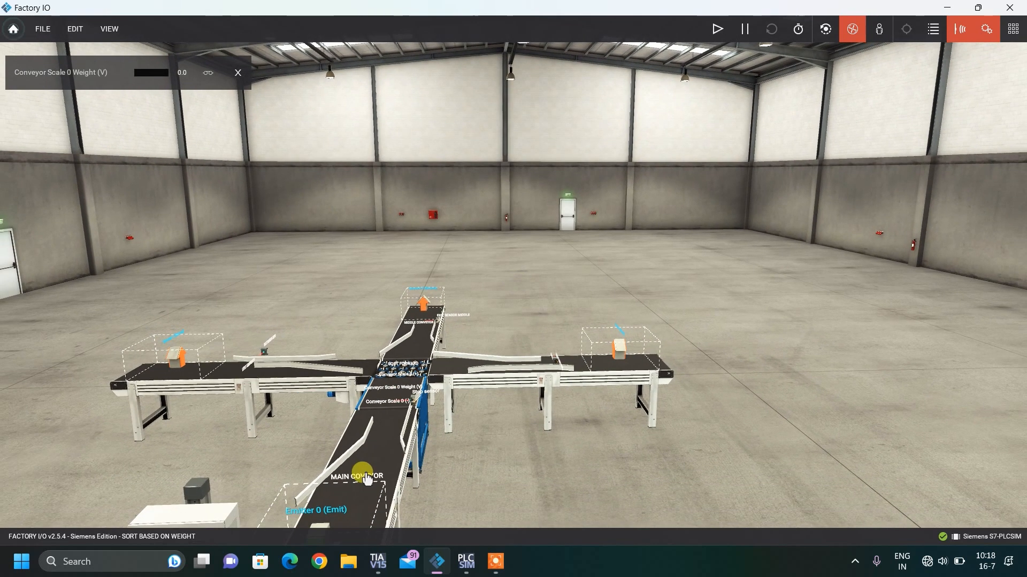
right_click_drag(441, 402, 433, 423)
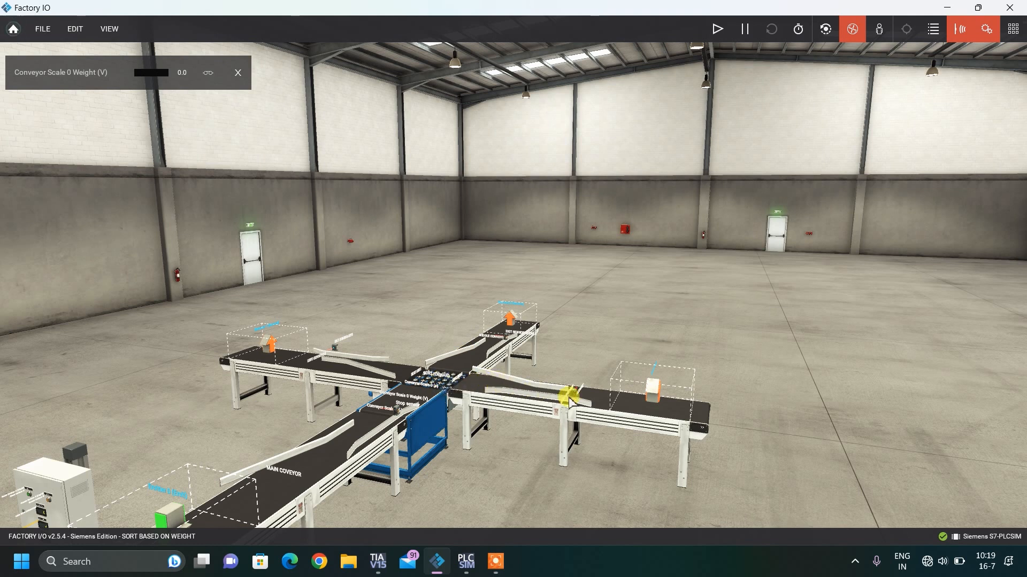
right_click_drag(511, 436, 304, 486)
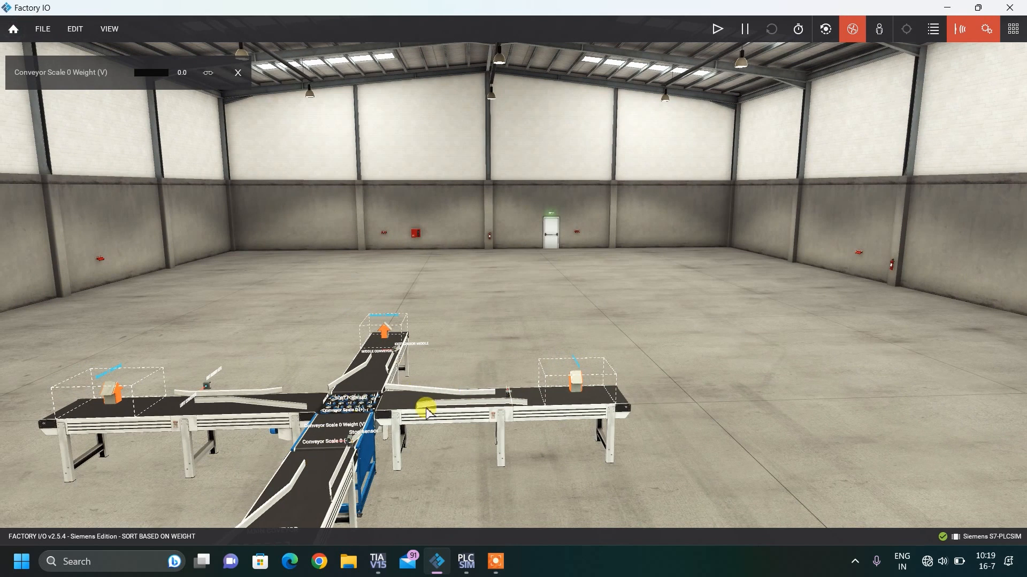
scroll(378, 406, "up", 2)
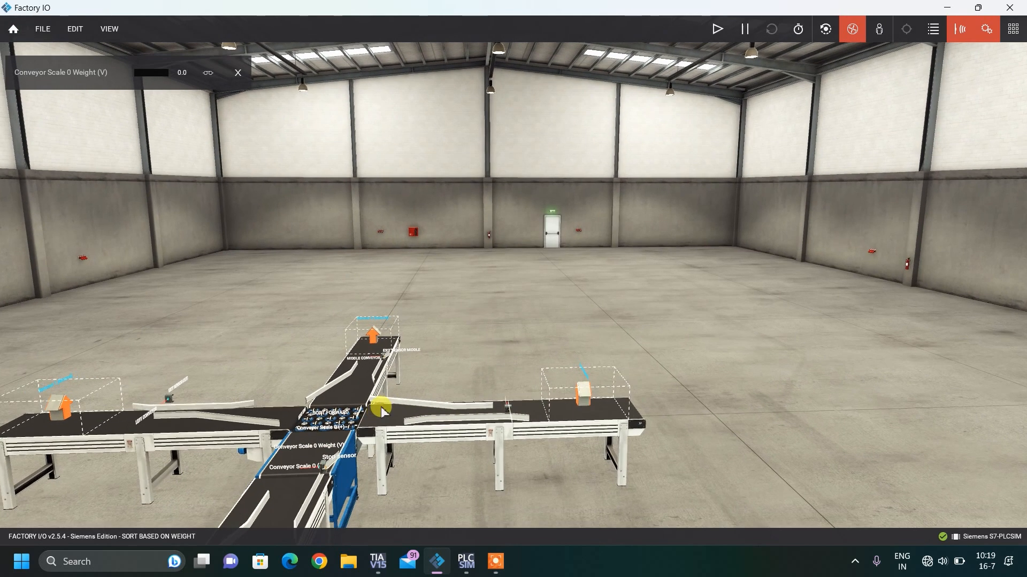
right_click_drag(433, 345, 313, 320)
middle_click_drag(313, 320, 318, 327)
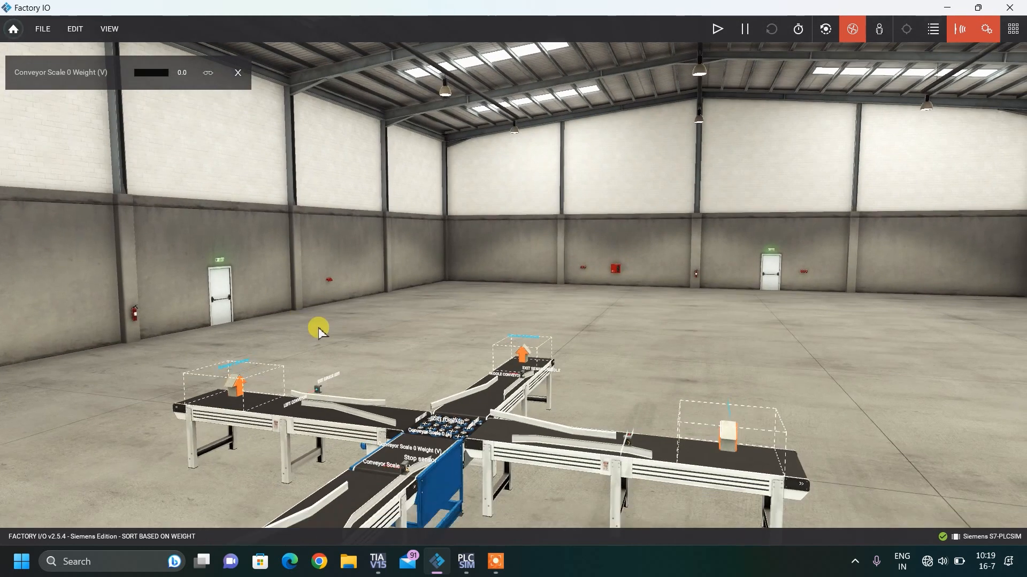
scroll(378, 371, "up", 3)
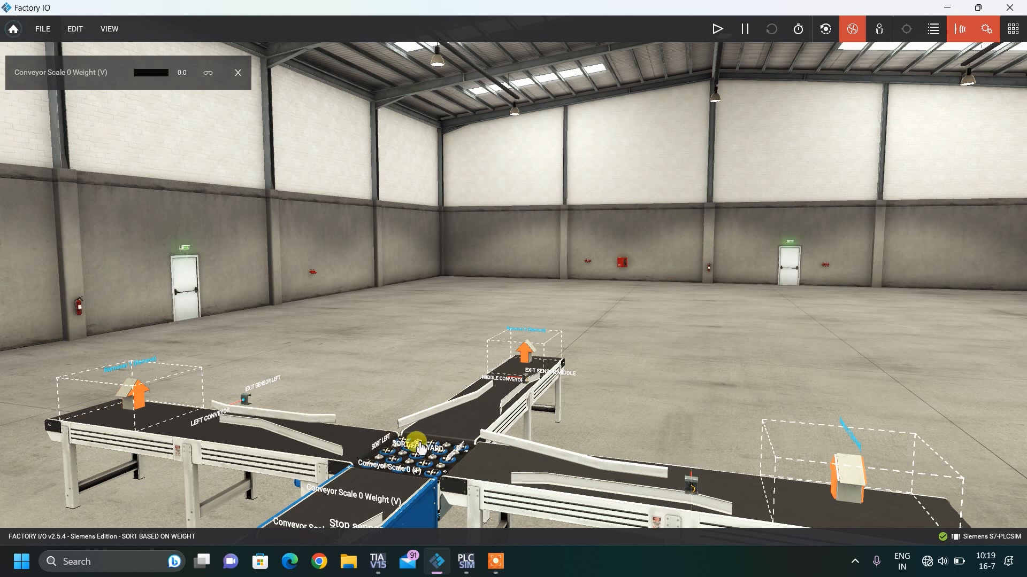
scroll(420, 449, "up", 5)
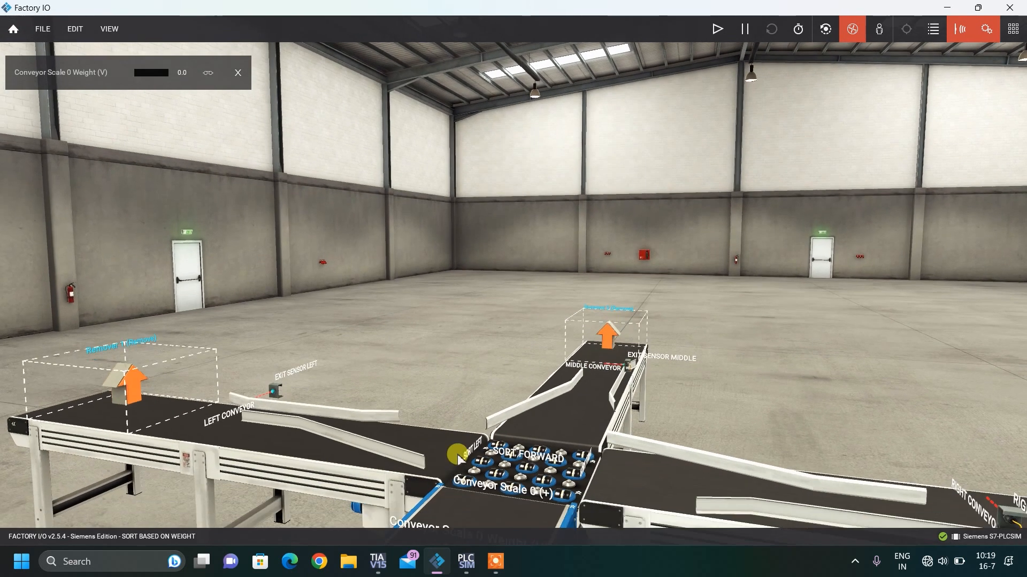
Dock the wheel sorter's SORT FORWARD, SORT LEFT and SORT RIGHT tags for monitoring.
left_click(531, 447)
left_click(471, 436)
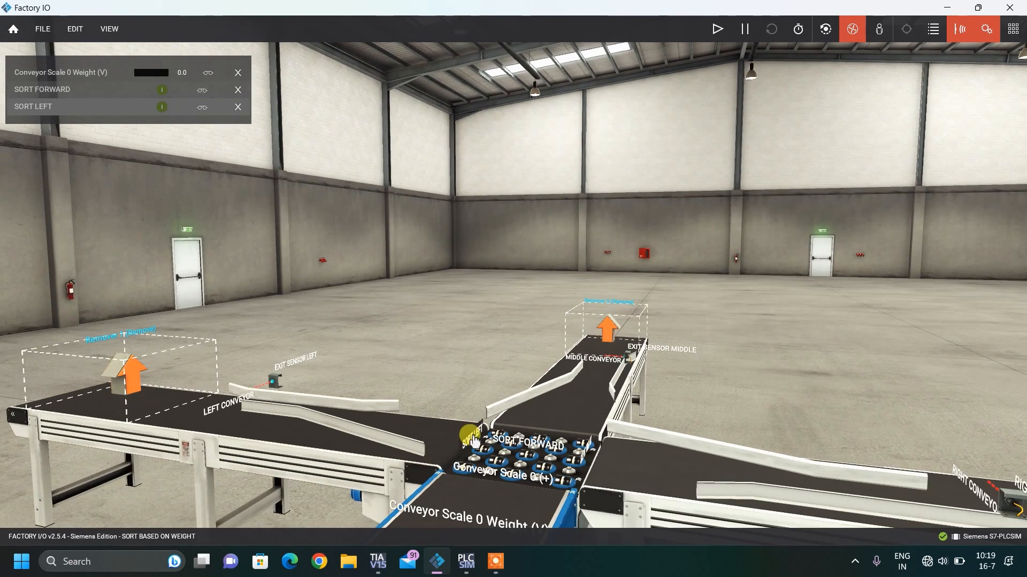
left_click(587, 452)
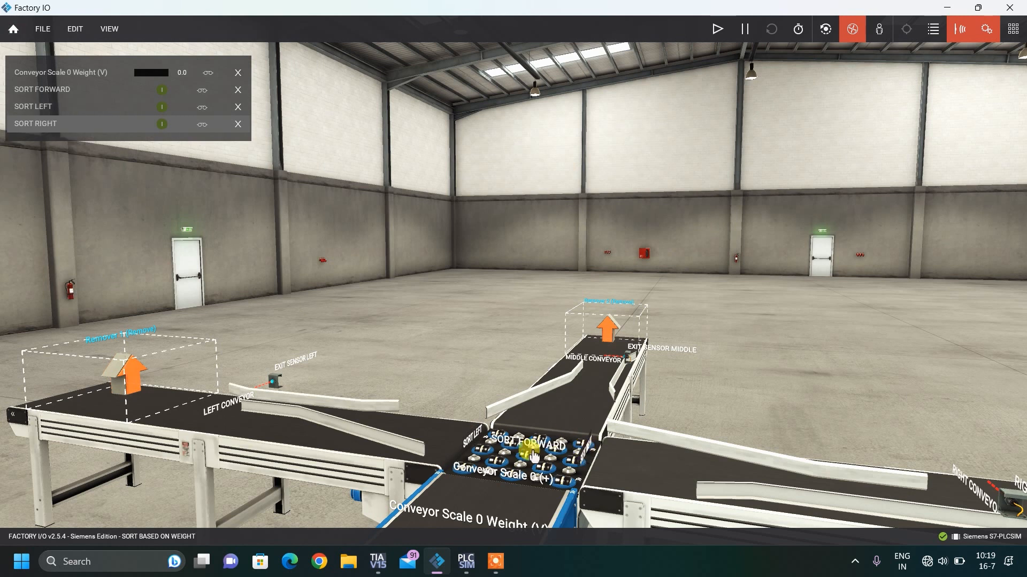
Run the simulation and force the SORT FORWARD tag on.
left_click(160, 91)
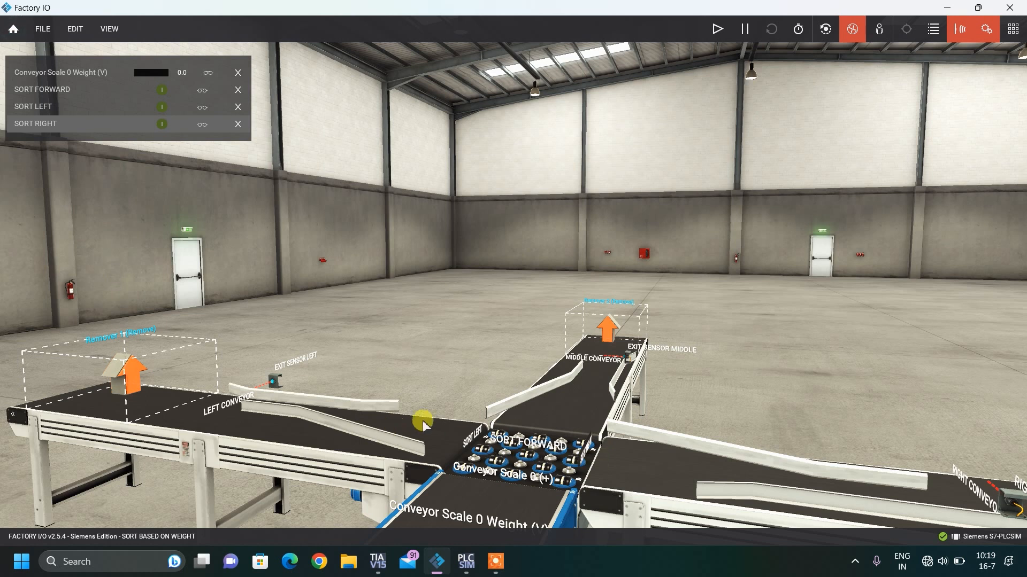
left_click(717, 30)
left_click(163, 91)
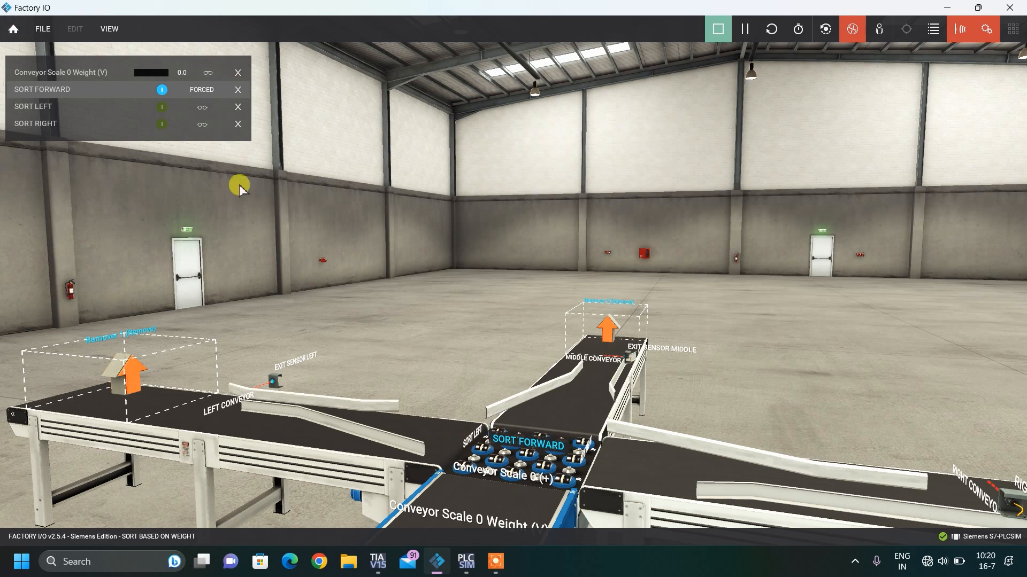
Force SORT LEFT, release it, and force SORT RIGHT on to test the sorter's wheel directions.
left_click(162, 109)
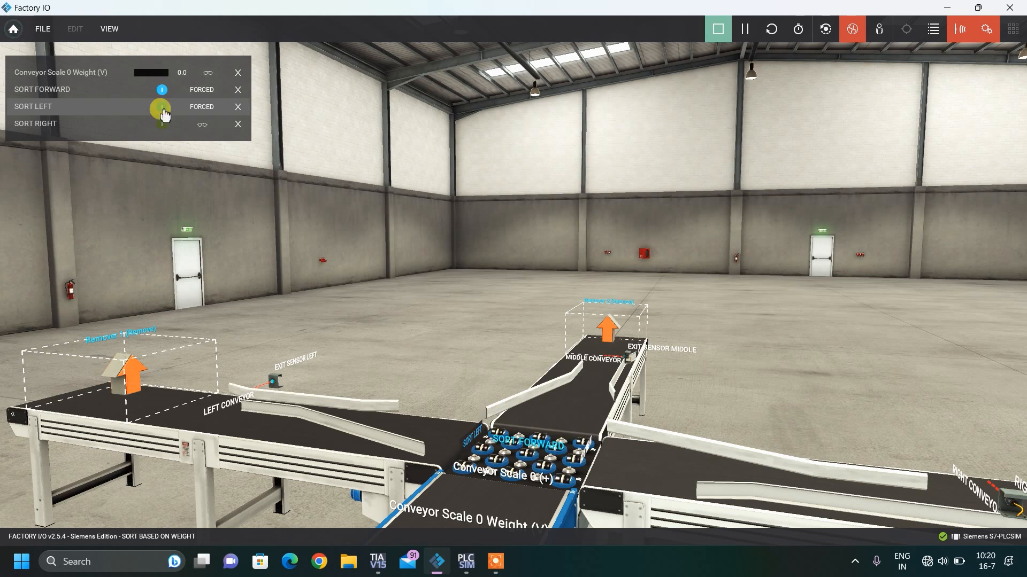
left_click(192, 107)
left_click(162, 125)
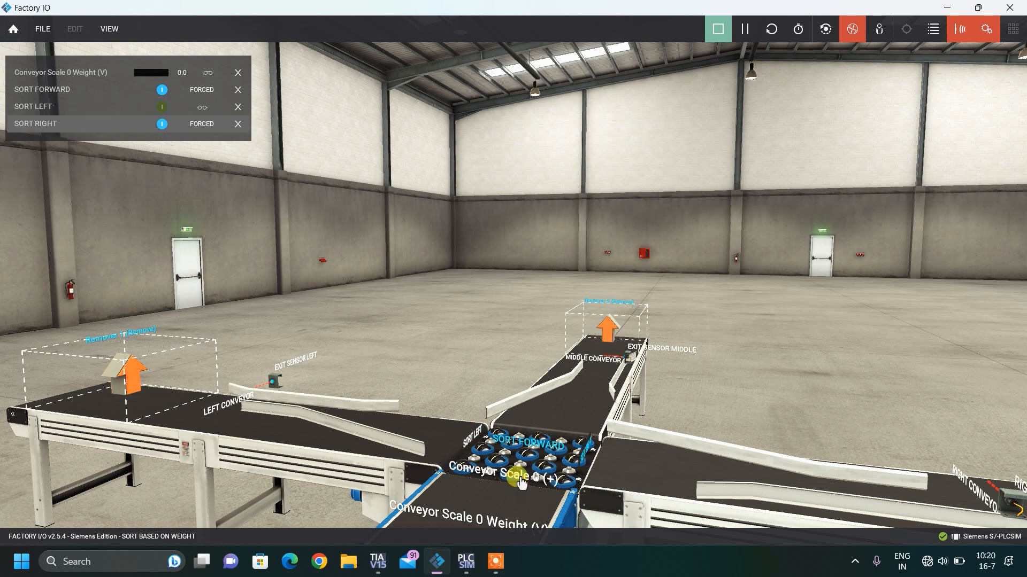
Switch off SORT RIGHT and SORT FORWARD and release their forced states.
left_click(162, 124)
left_click(162, 90)
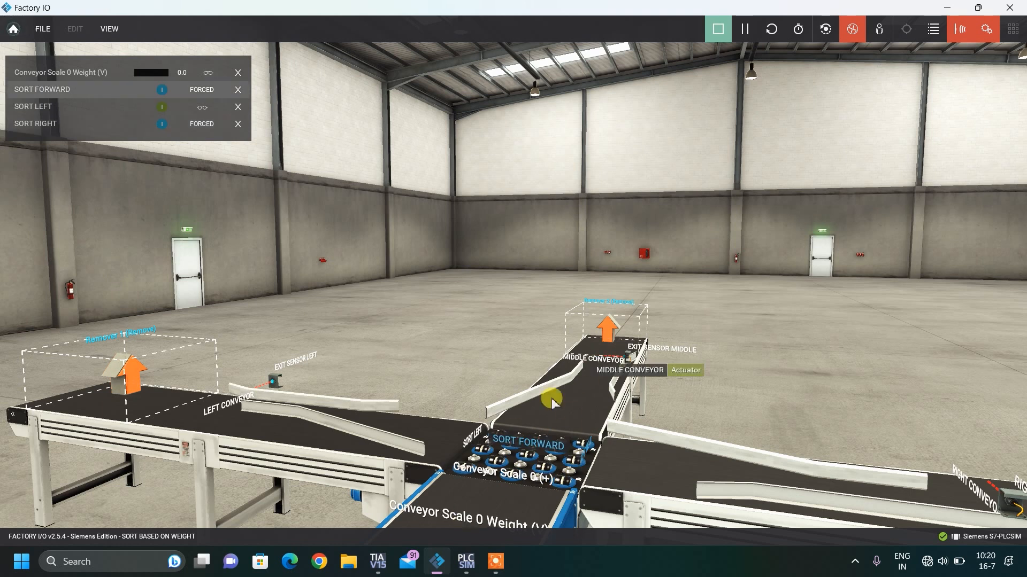
left_click(198, 121)
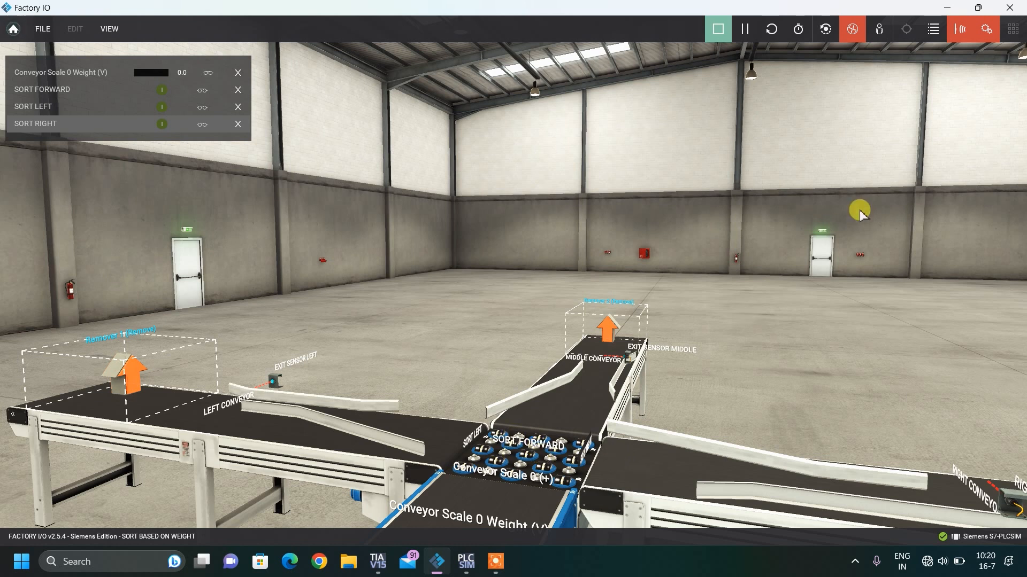
Stop the simulation and undock the Conveyor Scale 0 Weight (V), SORT FORWARD, SORT LEFT and SORT RIGHT tags.
left_click(718, 29)
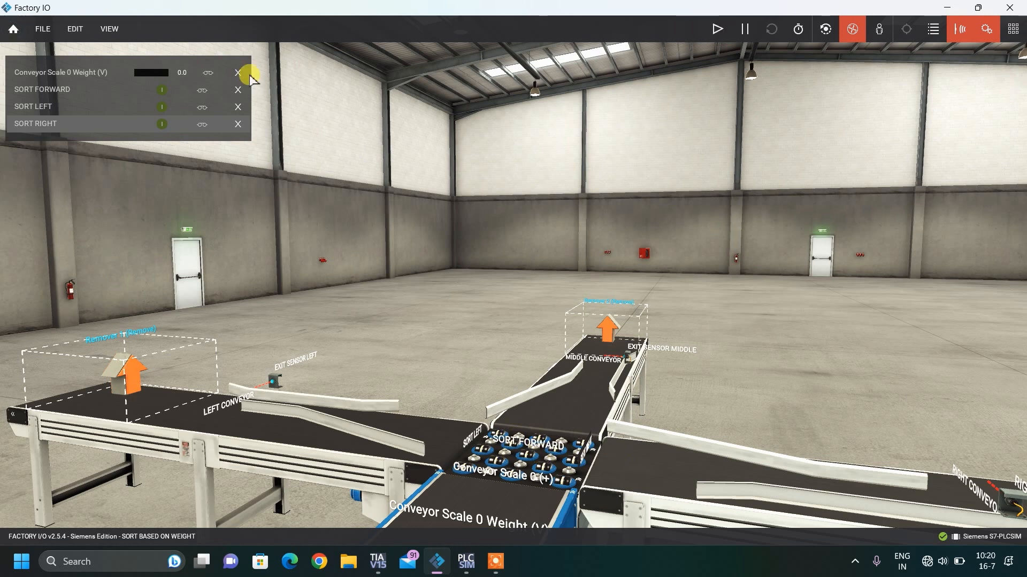
left_click(237, 73)
left_click(238, 73)
left_click(237, 73)
left_click(238, 73)
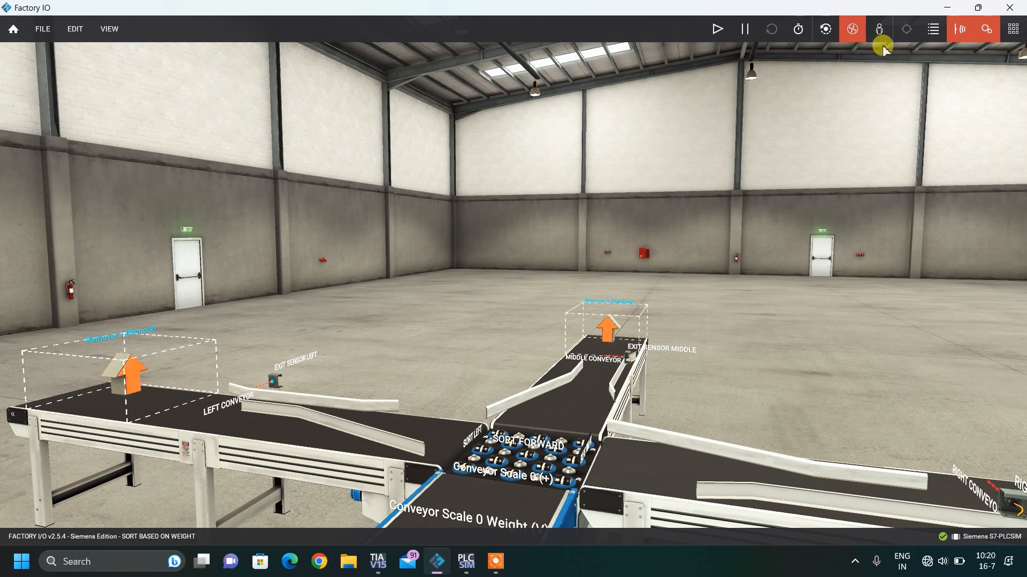
Place a Pop Up Wheel Sorter from the parts palette on the floor to the right of the middle conveyor.
left_click(1013, 29)
scroll(993, 268, "down", 3)
scroll(993, 267, "down", 15)
scroll(993, 267, "up", 6)
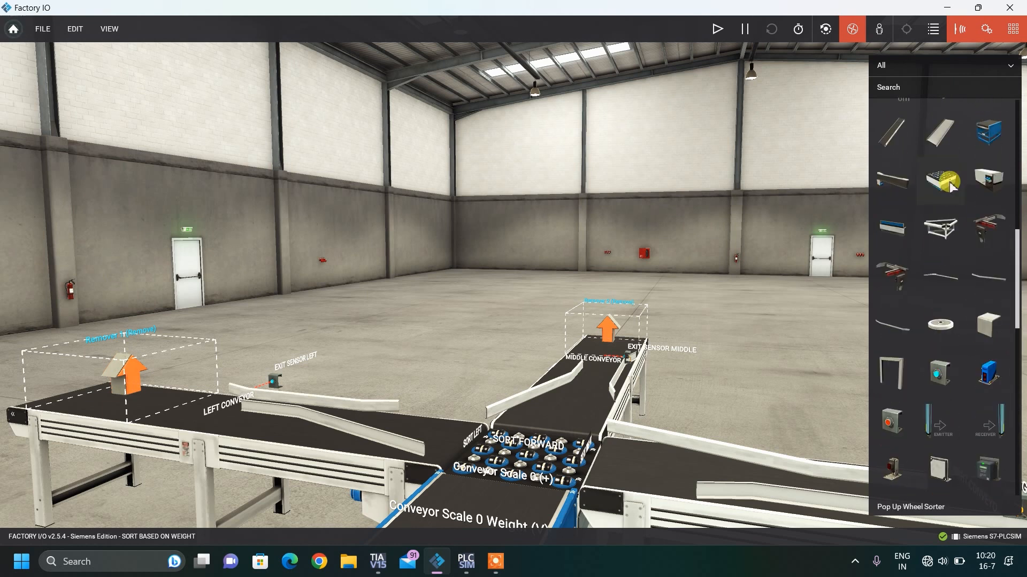
left_click_drag(949, 185, 717, 428)
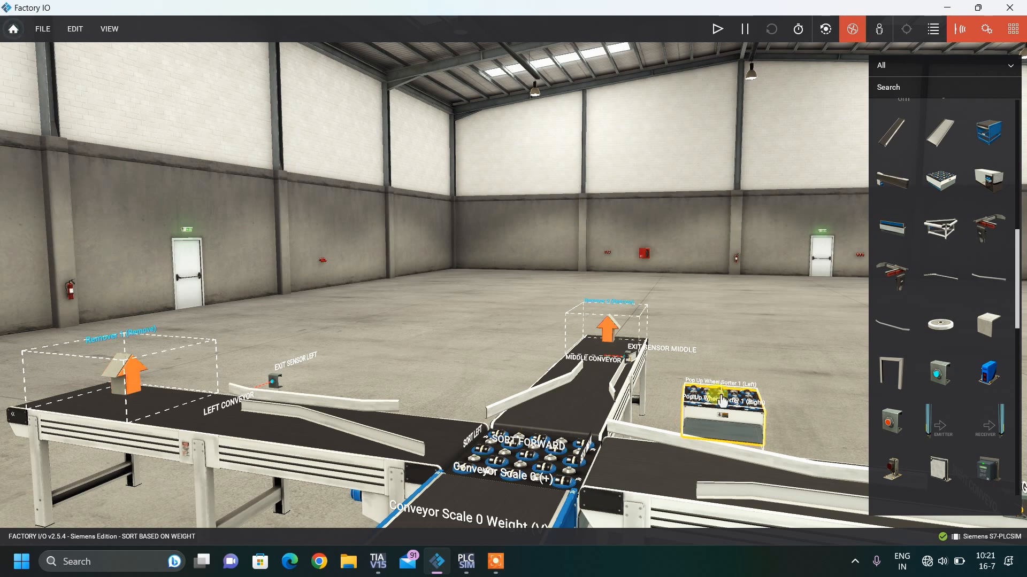
Rotate the new wheel sorter and dock its Left, (+) and Right tags.
scroll(758, 392, "up", 3)
left_click(769, 411)
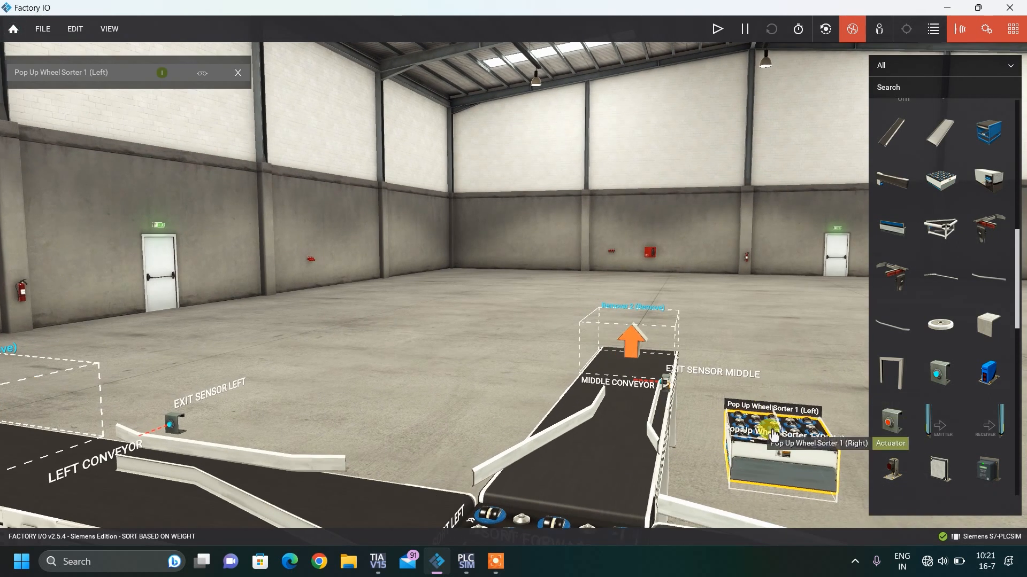
key("t")
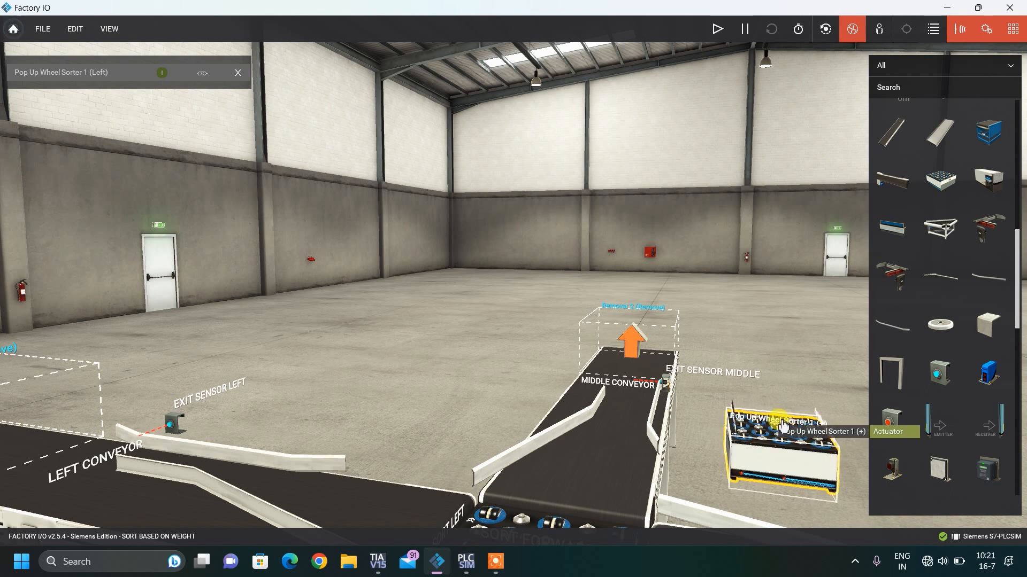
left_click(782, 427)
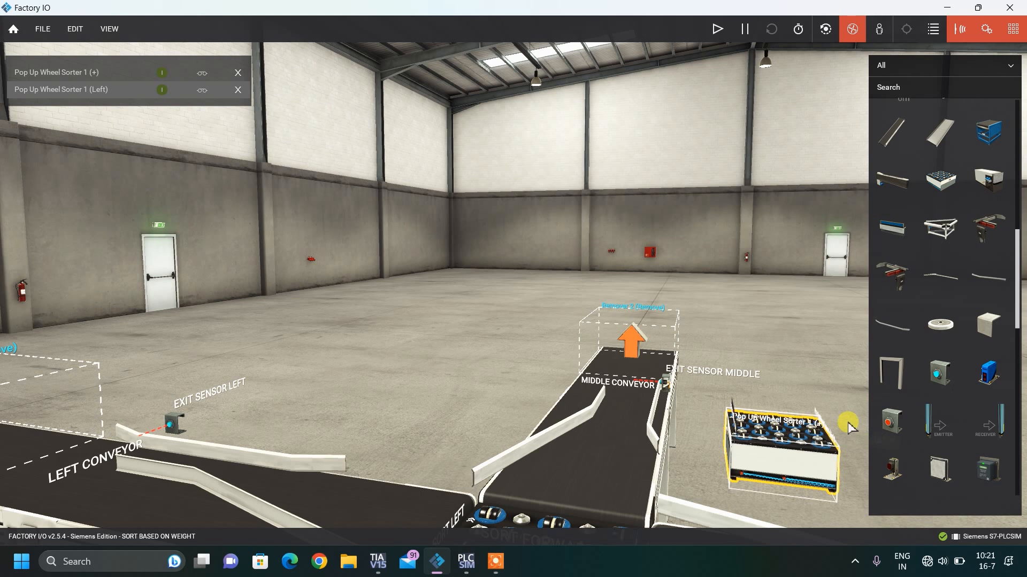
left_click(829, 433)
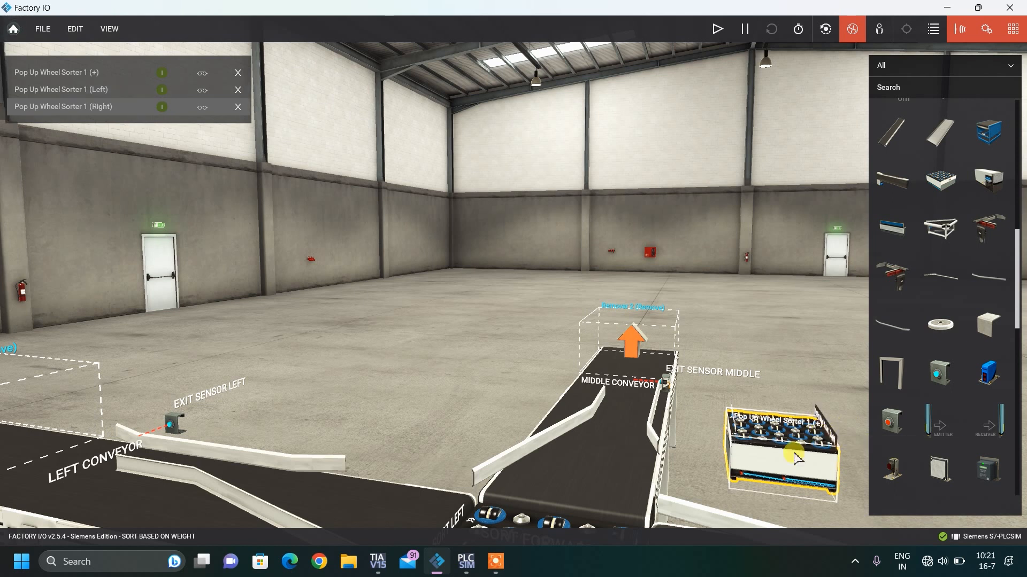
Lift the extra wheel sorter off the floor and remove it from the scene.
left_click_drag(785, 464, 788, 392)
scroll(786, 387, "down", 4)
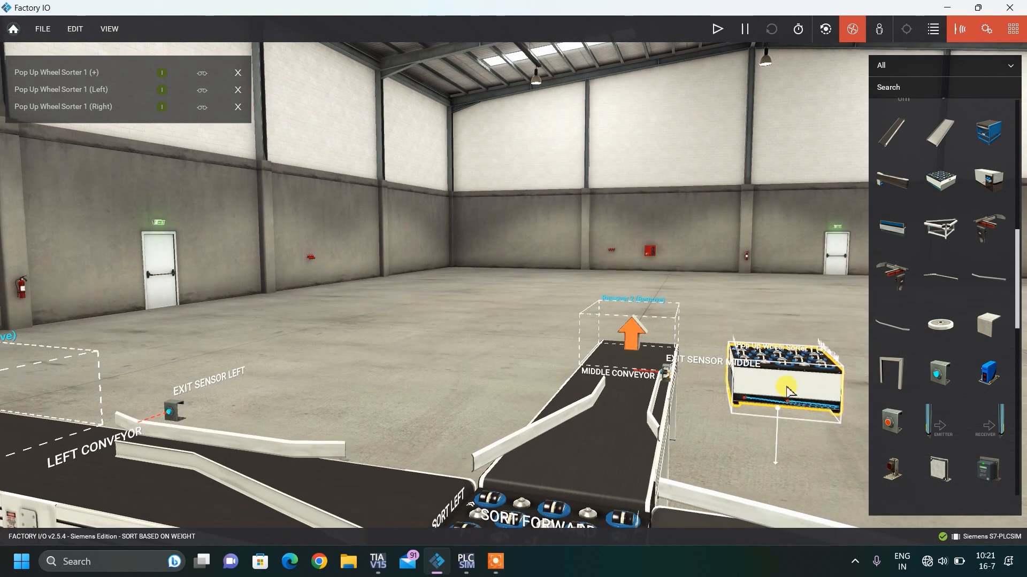
left_click(567, 475)
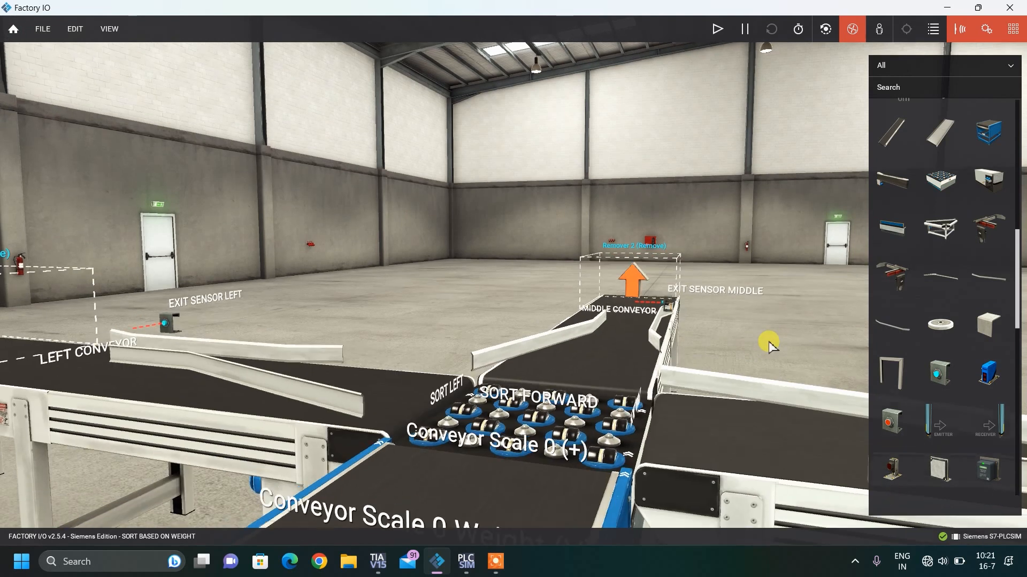
Place a Conveyor Scale from the parts palette on the floor beyond the right conveyor.
scroll(770, 345, "down", 2)
scroll(768, 340, "up", 6)
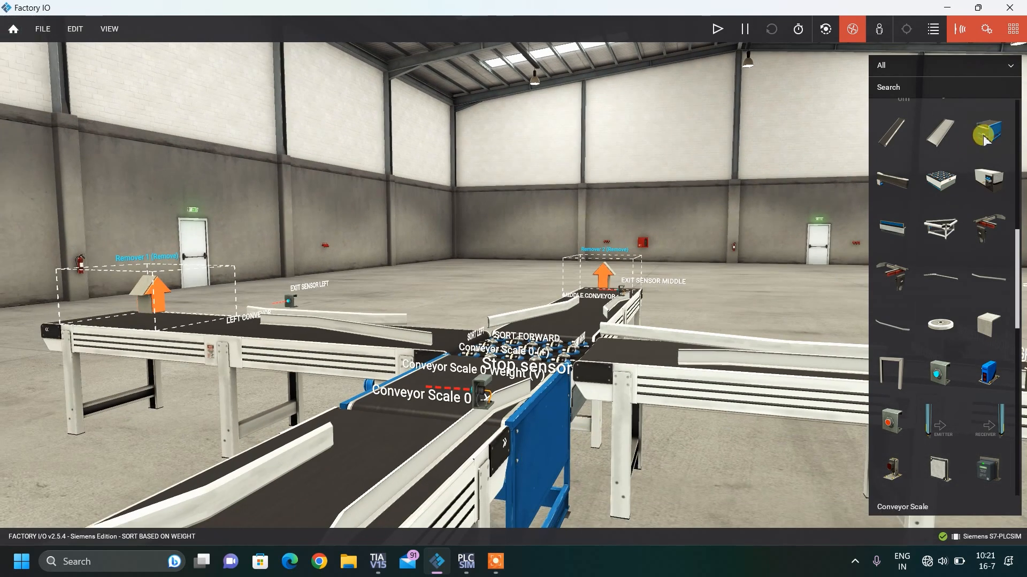
left_click_drag(985, 135, 775, 346)
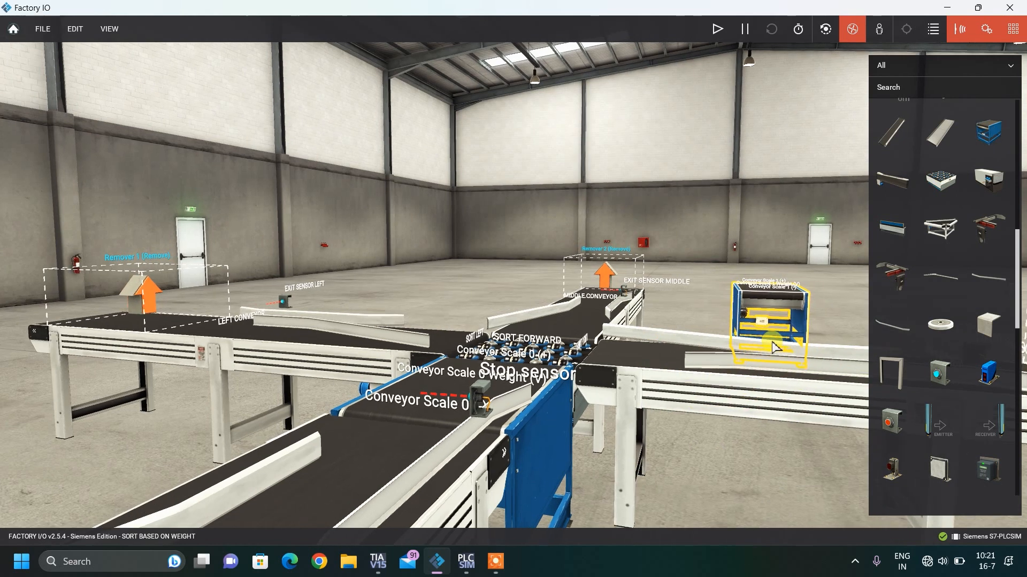
Rotate the new conveyor scale and dock its Weight (V) tag.
key("w")
key("d")
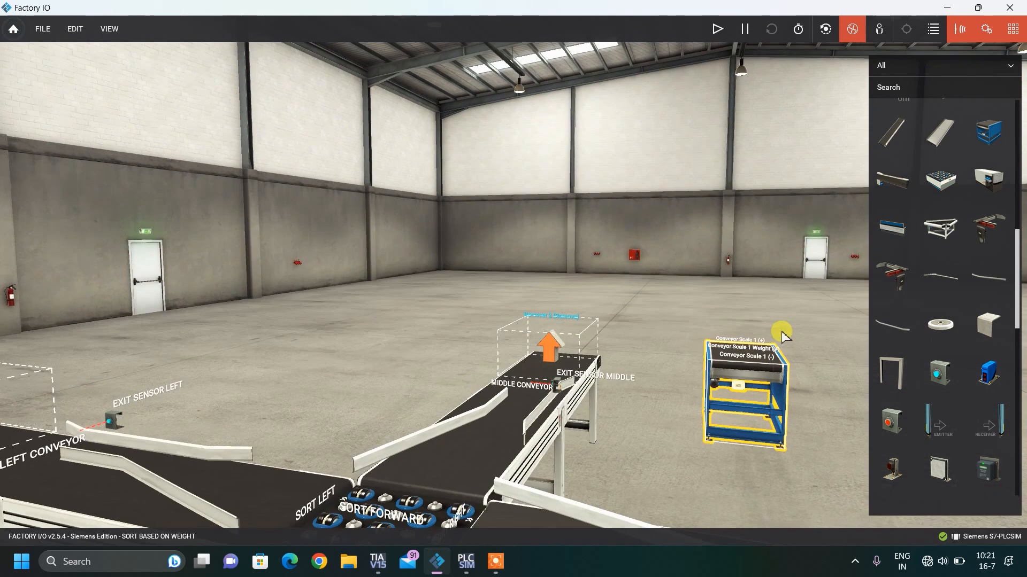
key("w")
key("d")
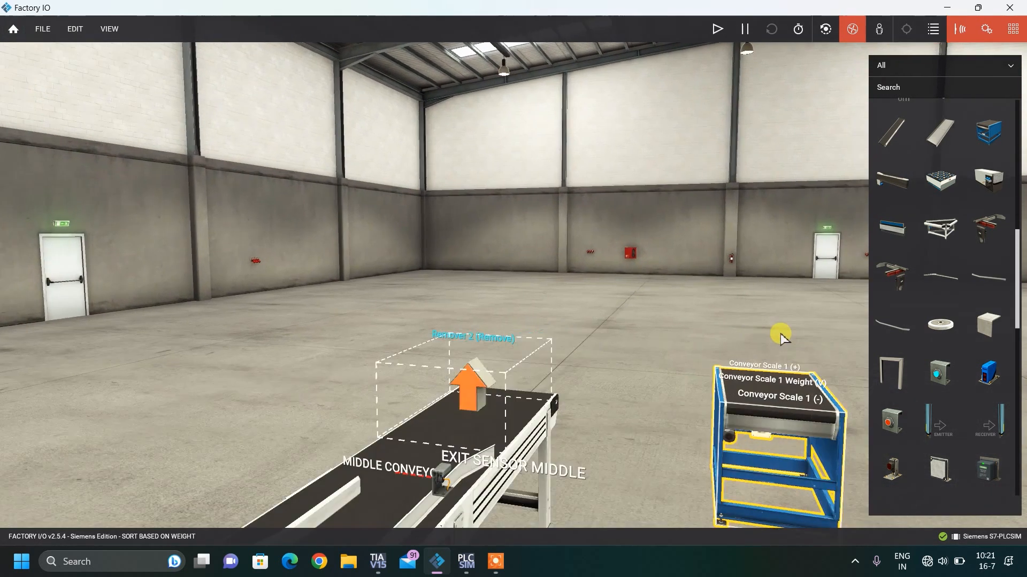
key("t")
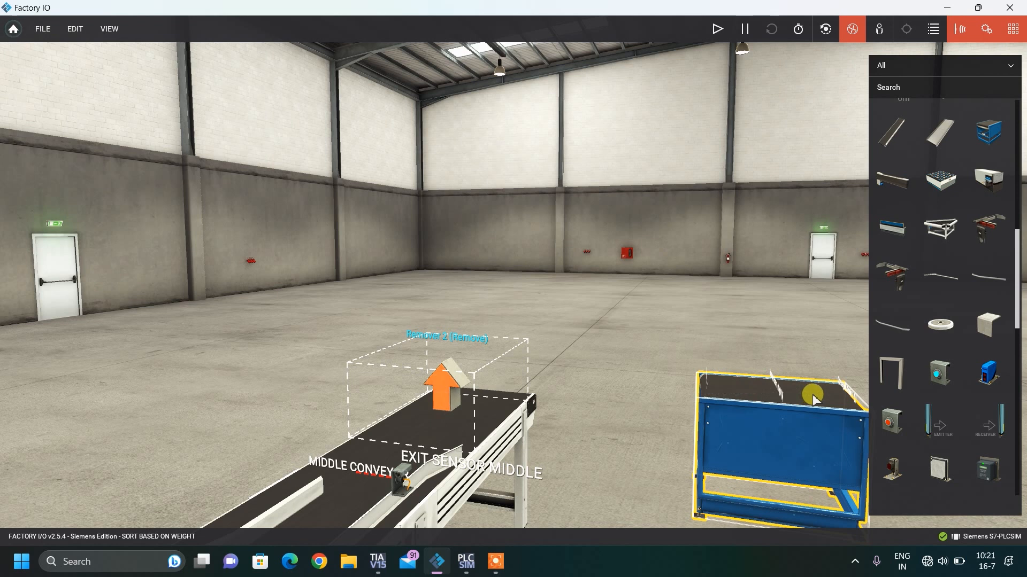
left_click(775, 389)
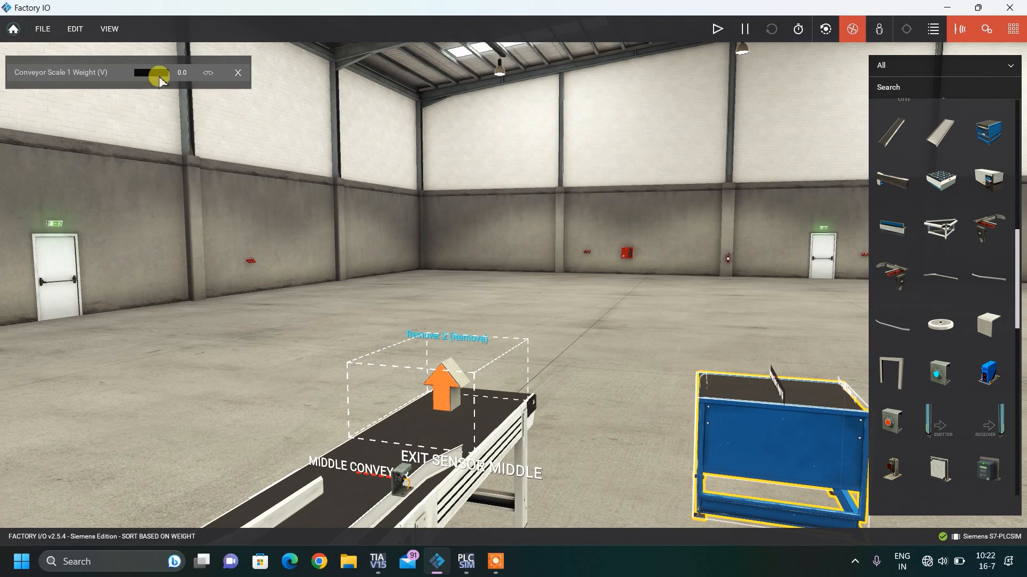
Delete the extra conveyor scale from the scene.
key("Delete")
scroll(754, 422, "down", 2)
scroll(754, 422, "down", 6)
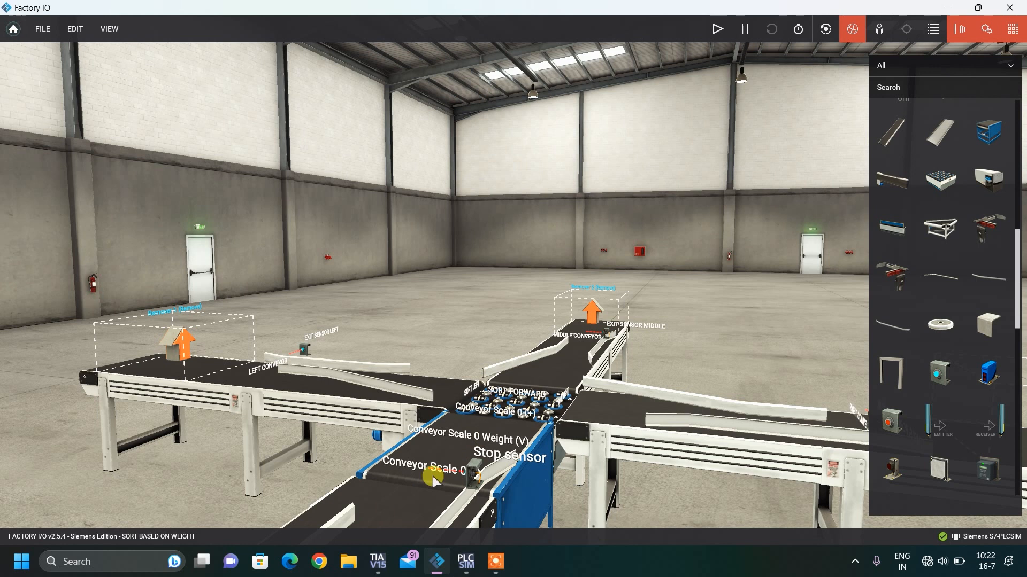
Dock and undock the conveyor scale's Weight (V) tag, and inspect the scale's maximum weight configuration options.
left_click(459, 440)
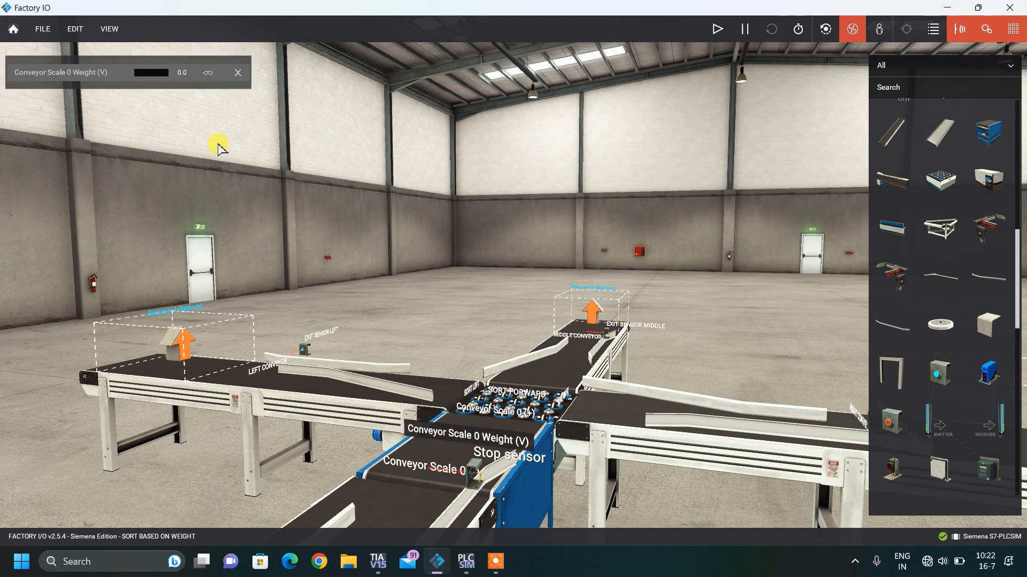
left_click(237, 73)
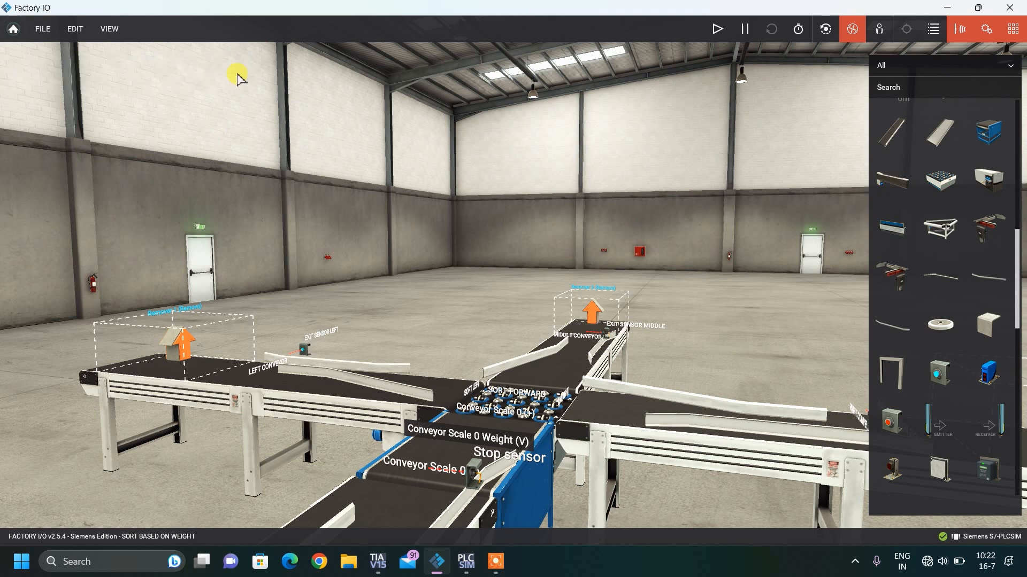
left_click(510, 478)
right_click(511, 482)
mouse_move(555, 476)
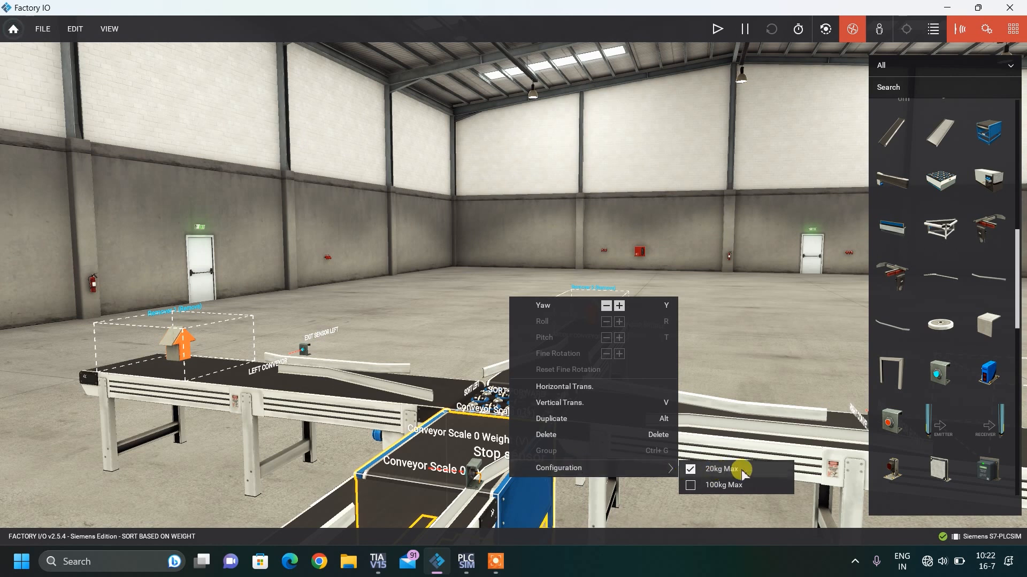
left_click(725, 361)
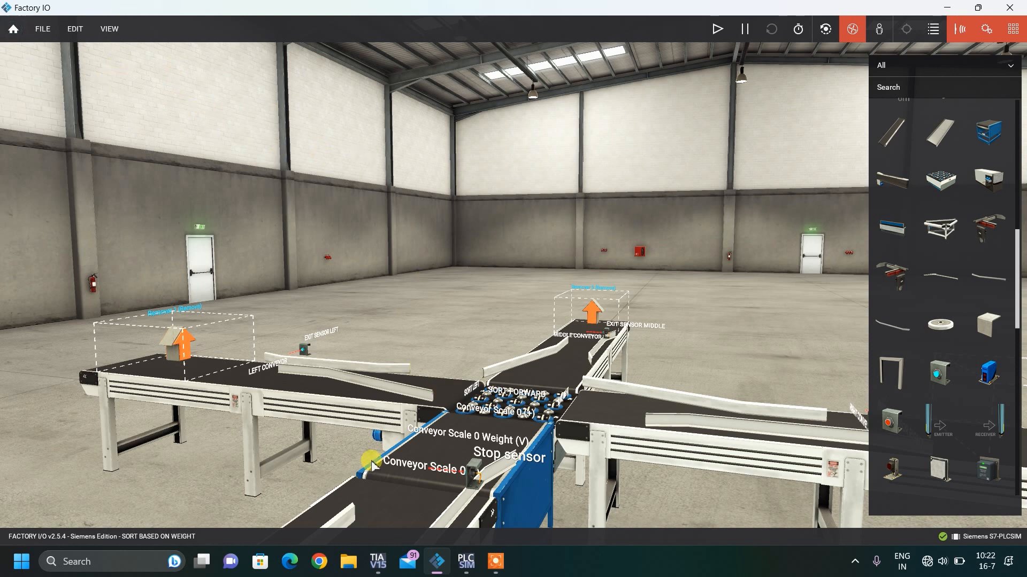
Examine the pop-up wheel sorter, its SORT FORWARD tag, and the exit sensor at the end of the middle conveyor.
scroll(372, 461, "down", 1)
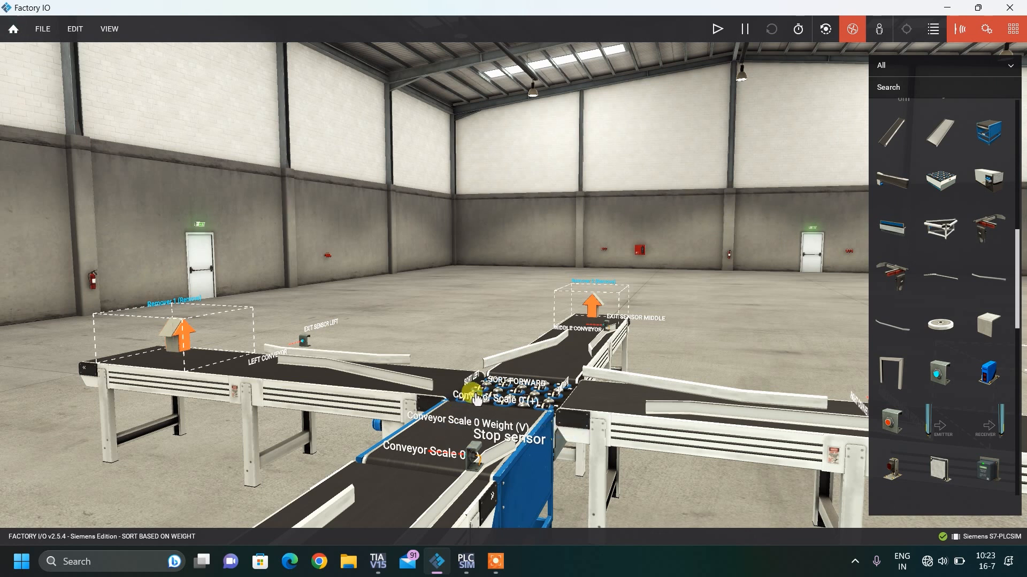
scroll(495, 394, "up", 3)
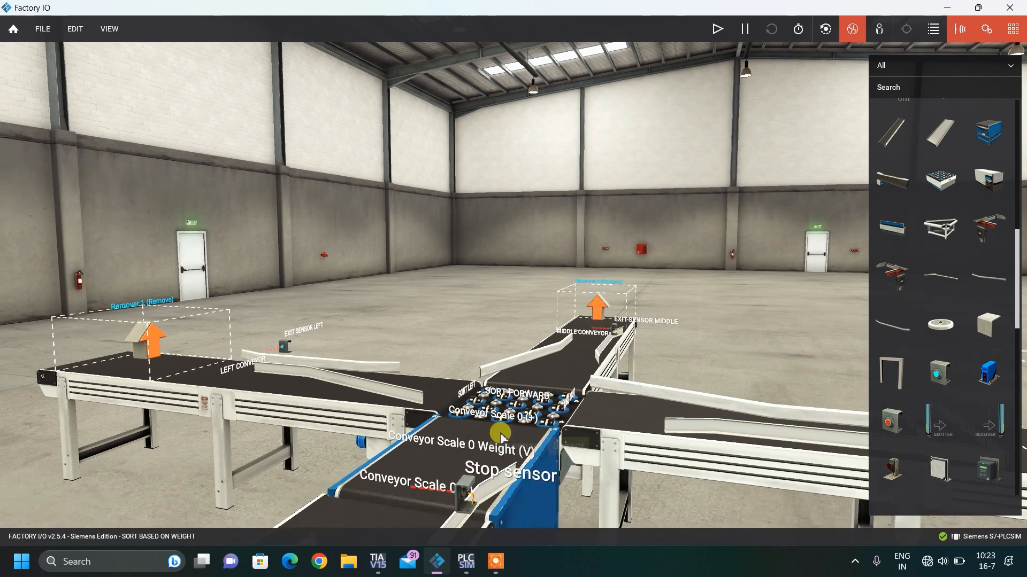
scroll(504, 439, "up", 2)
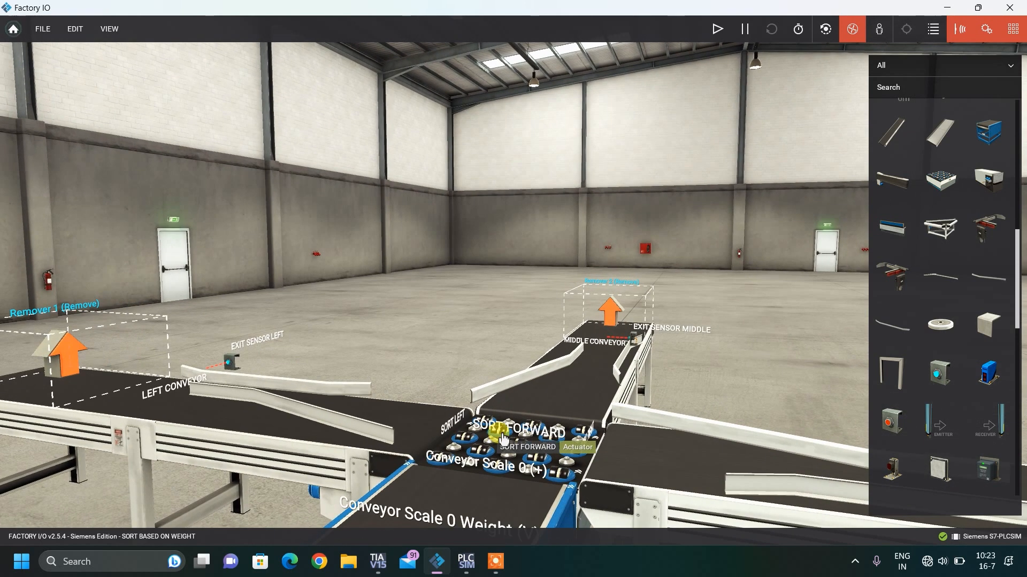
left_click(509, 449)
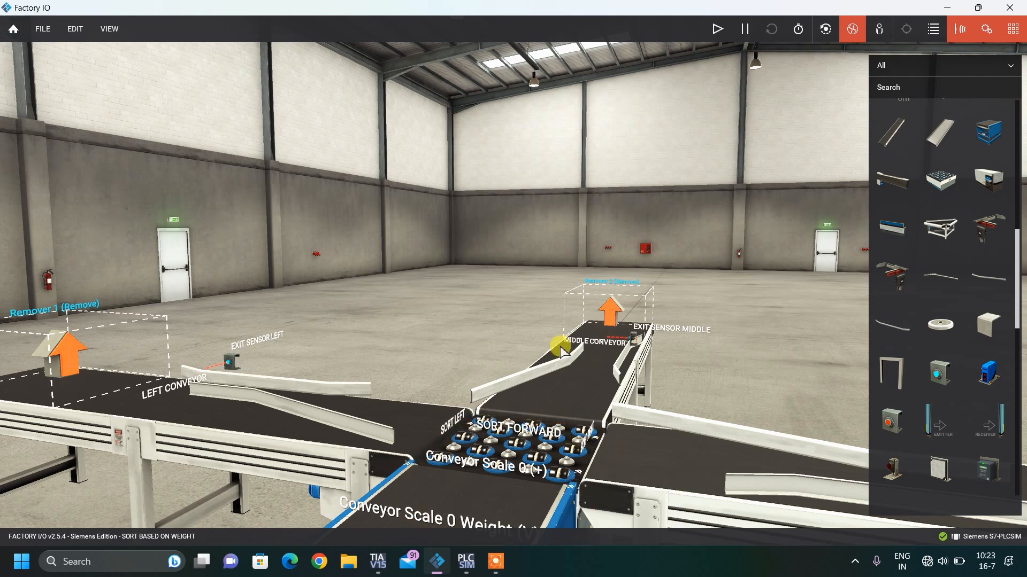
scroll(560, 349, "up", 2)
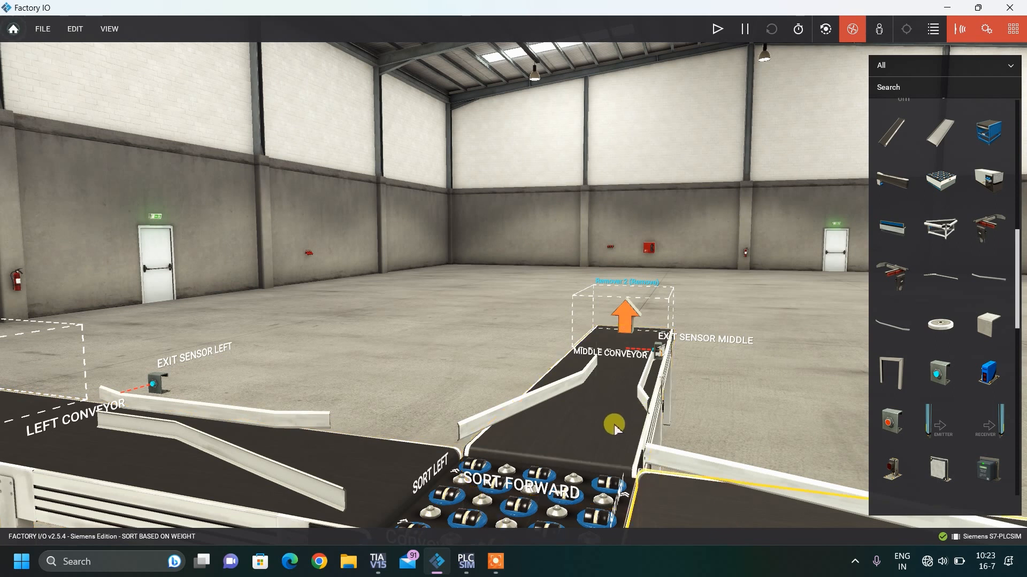
scroll(650, 350, "up", 3)
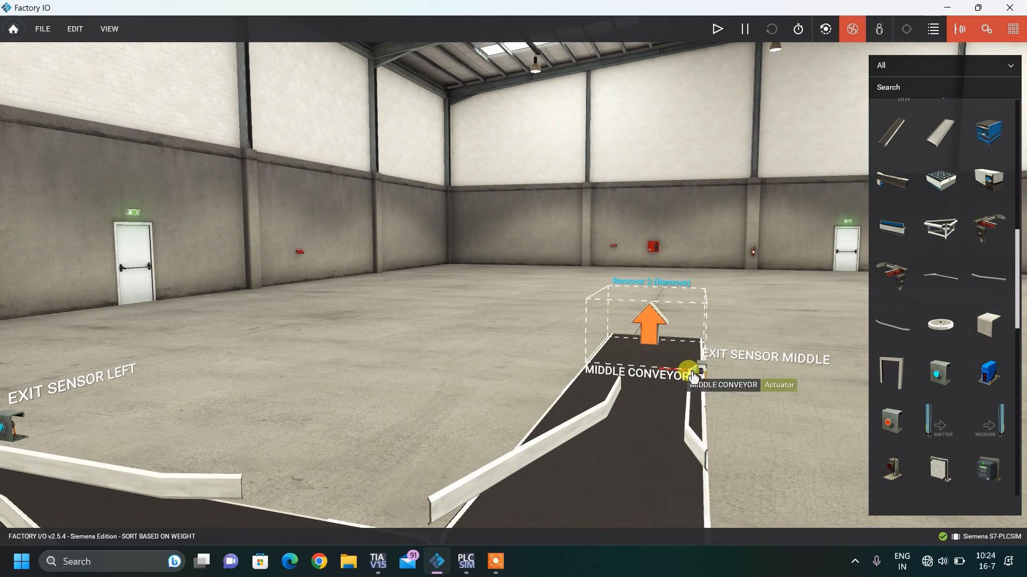
scroll(691, 376, "down", 5)
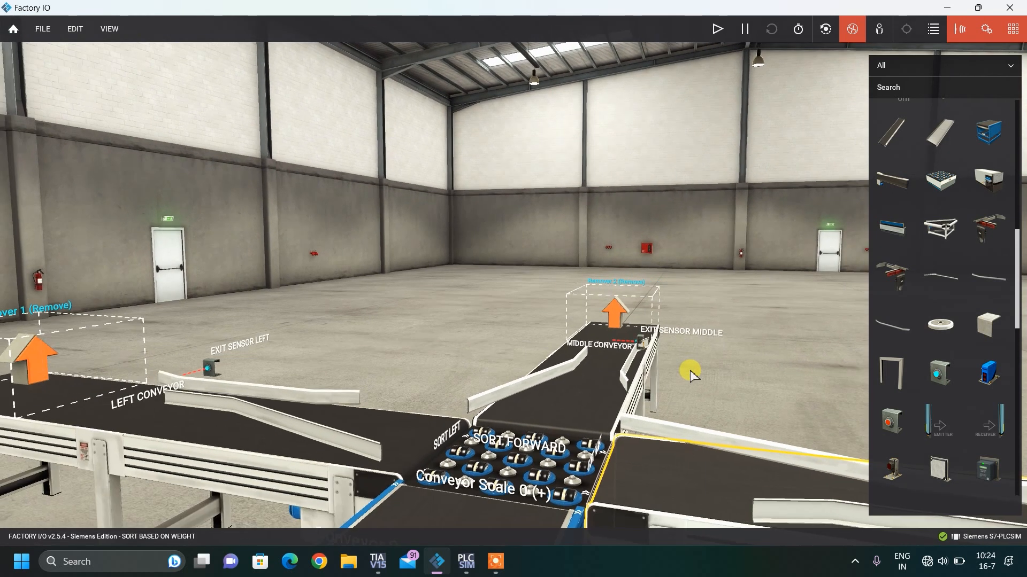
scroll(690, 370, "down", 3)
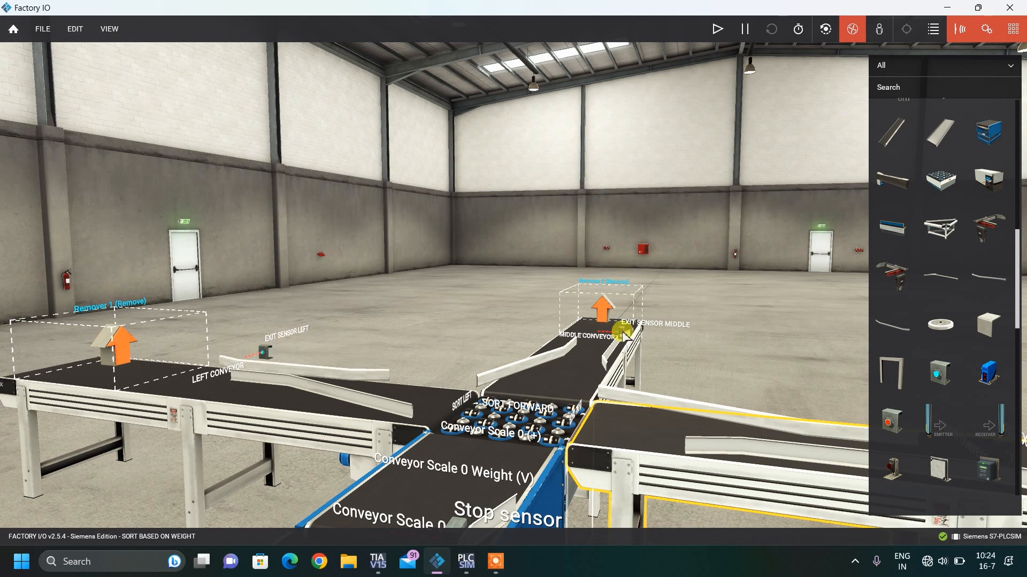
Examine the right conveyor and the removers at the ends of the exit conveyors.
key("d")
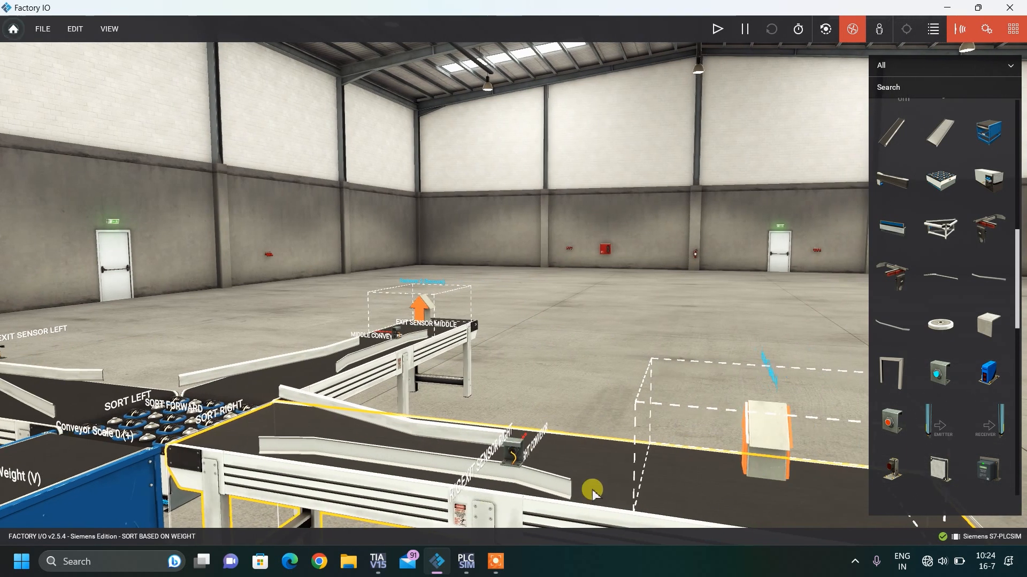
key("s")
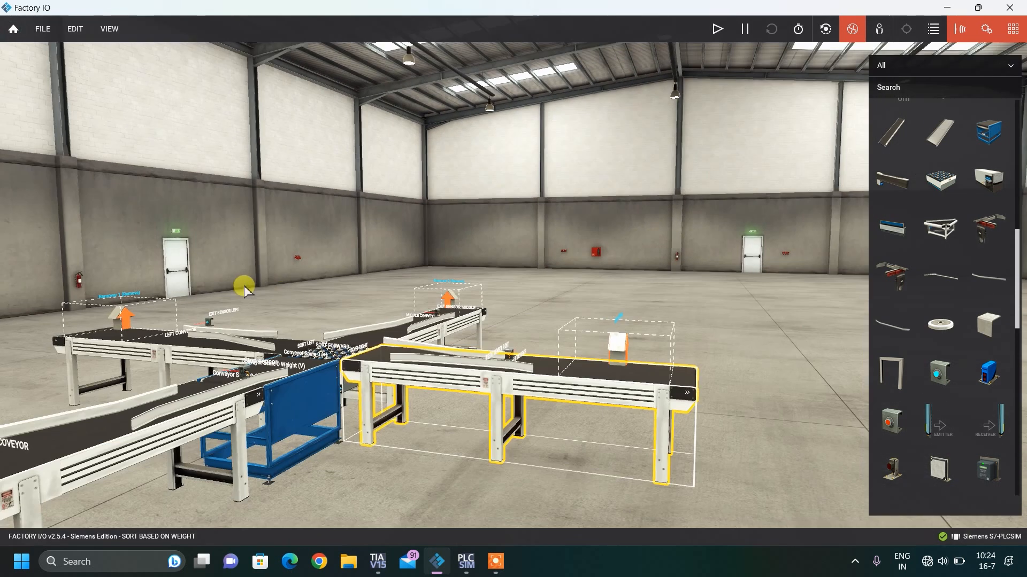
left_click(156, 318)
left_click(573, 338)
left_click(607, 343)
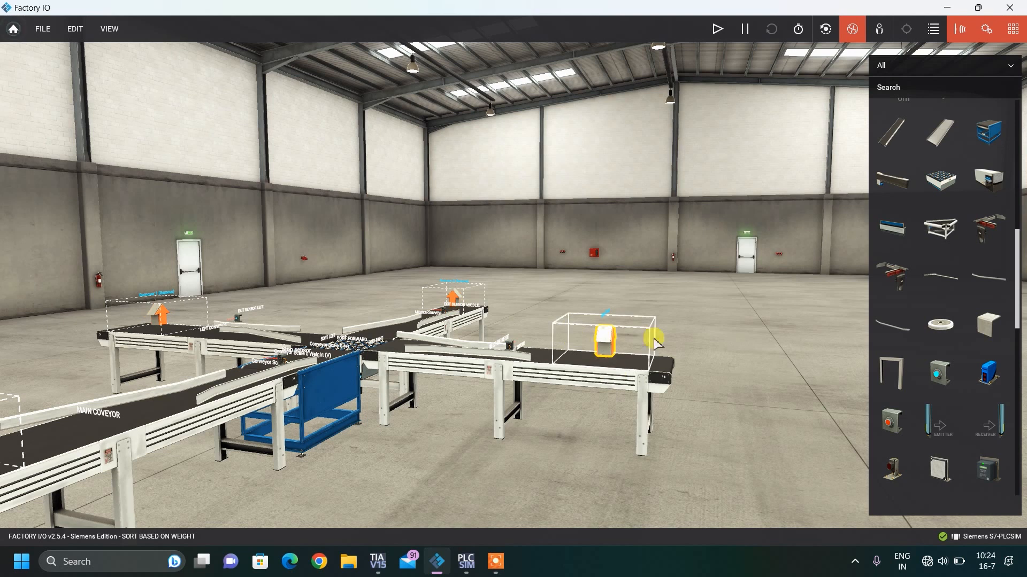
left_click(680, 272)
scroll(587, 316, "down", 3)
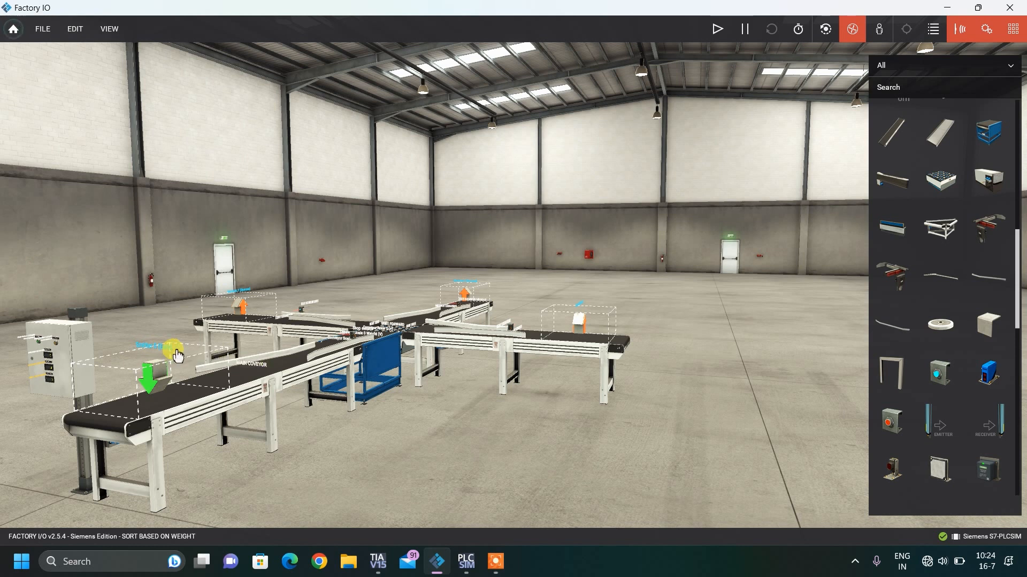
Dock the MAIN COVEYOR and Emitter 0 (Emit) tags.
left_click(271, 369)
key("a")
left_click(270, 369)
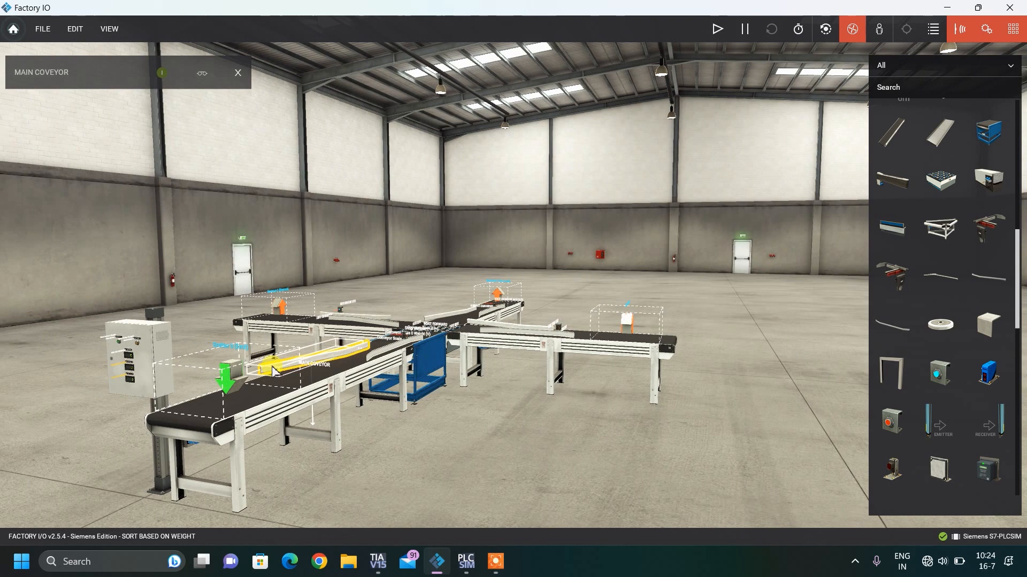
left_click(241, 355)
Release the forced value of the Emitter 0 (Emit) tag and force it on again.
left_click(198, 79)
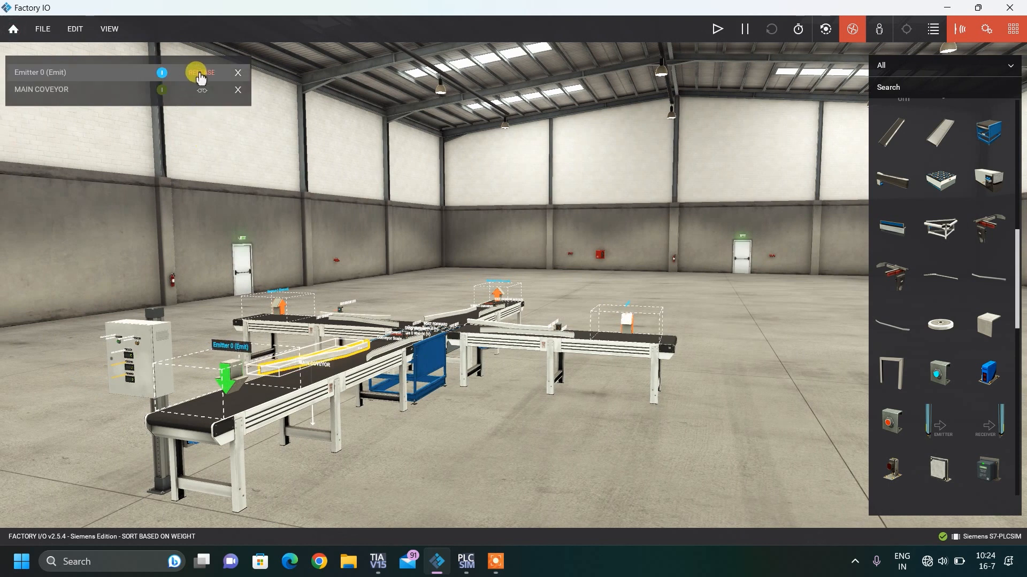
left_click(201, 80)
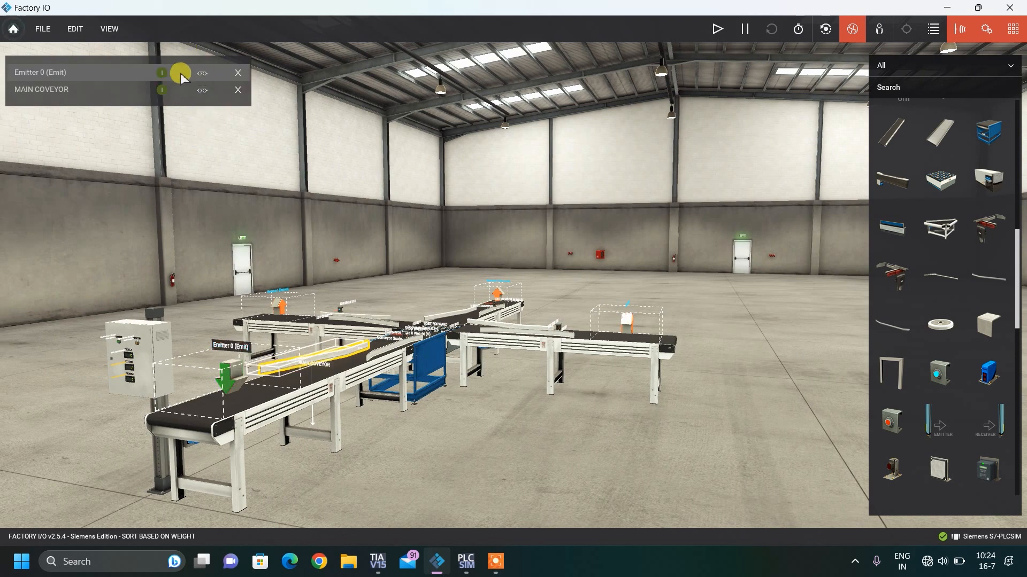
left_click(164, 79)
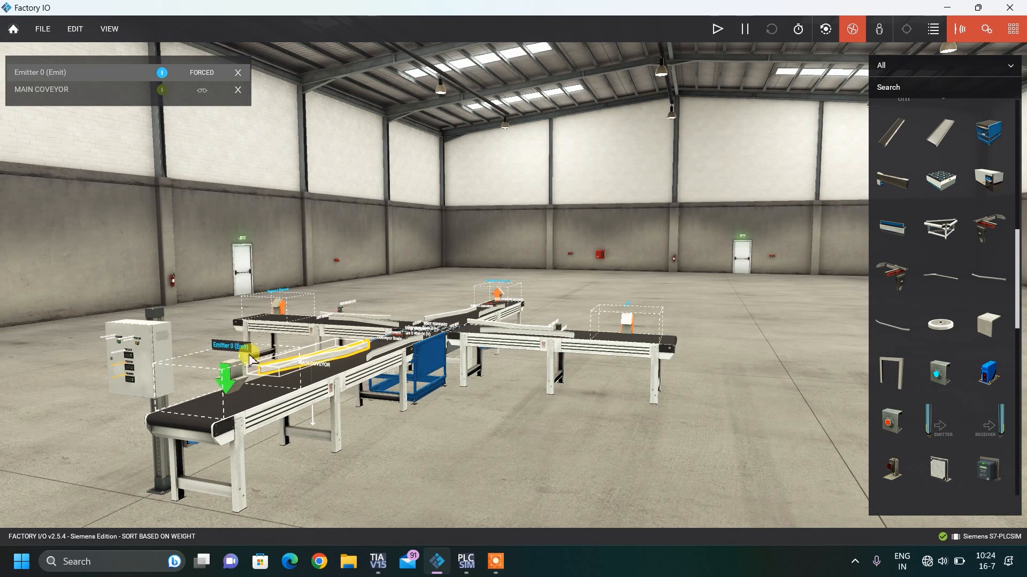
Inspect the emitter's Base to Emit, Part to Emit, Max Time and Min Time settings.
middle_click_drag(241, 357, 143, 409)
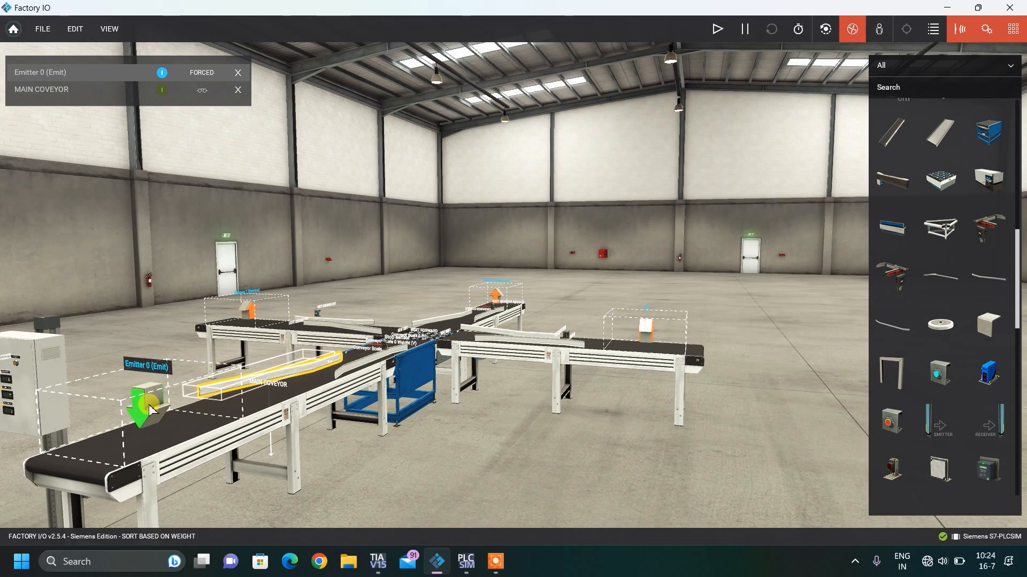
right_click(149, 409)
mouse_move(229, 297)
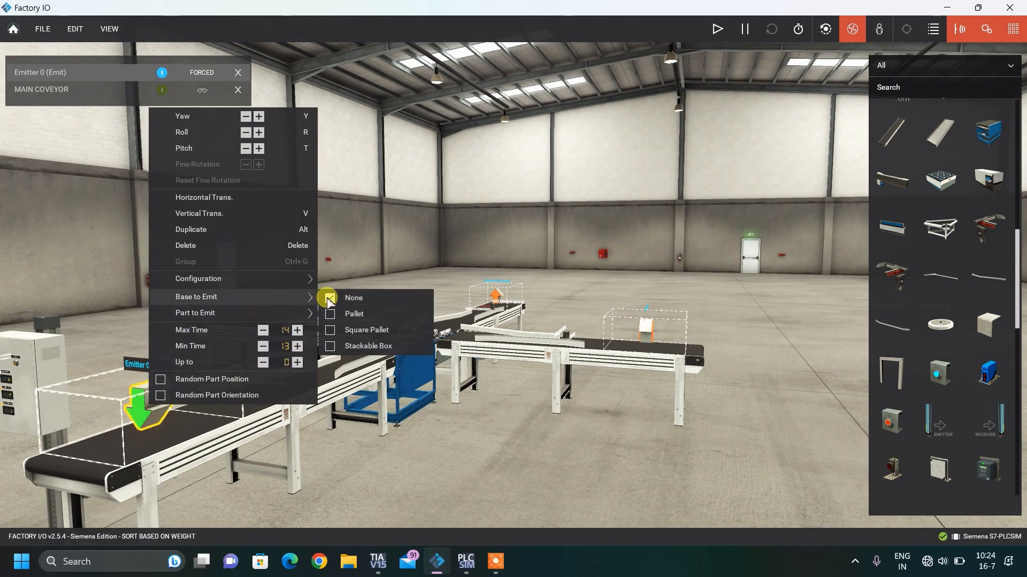
mouse_move(270, 314)
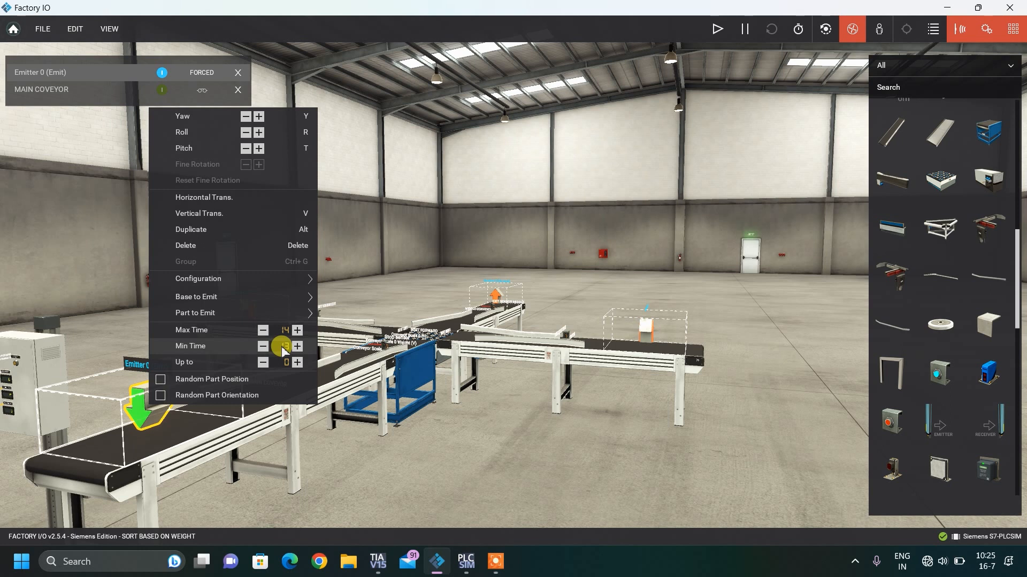
left_click(355, 471)
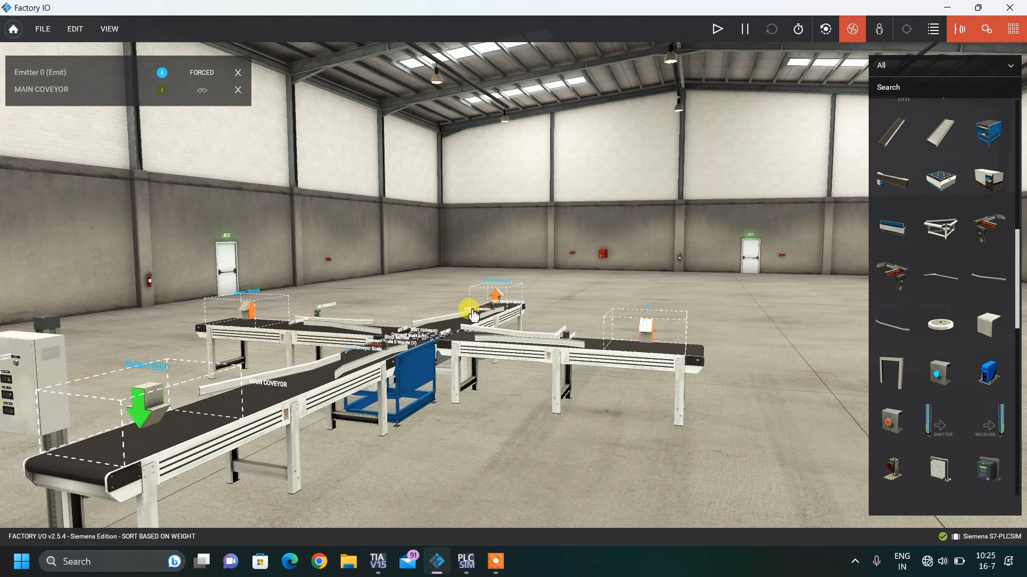
Dock the MIDDLE CONVEYOR tag.
left_click(470, 311)
scroll(471, 311, "up", 2)
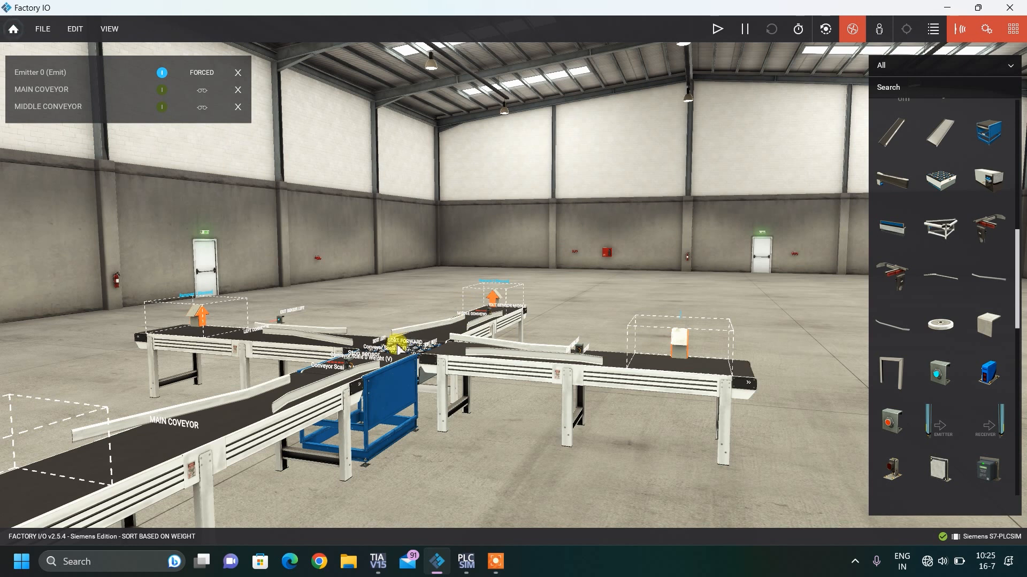
Recheck the emitter's maximum and minimum emission times at the start of the main conveyor.
key("a")
left_click_drag(363, 367, 542, 446)
left_click(542, 445)
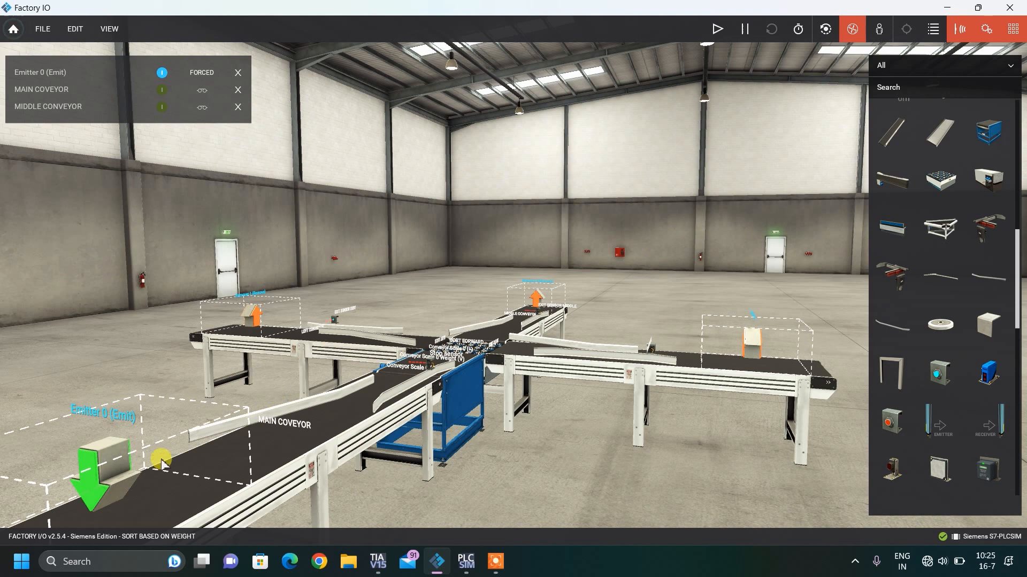
right_click(124, 463)
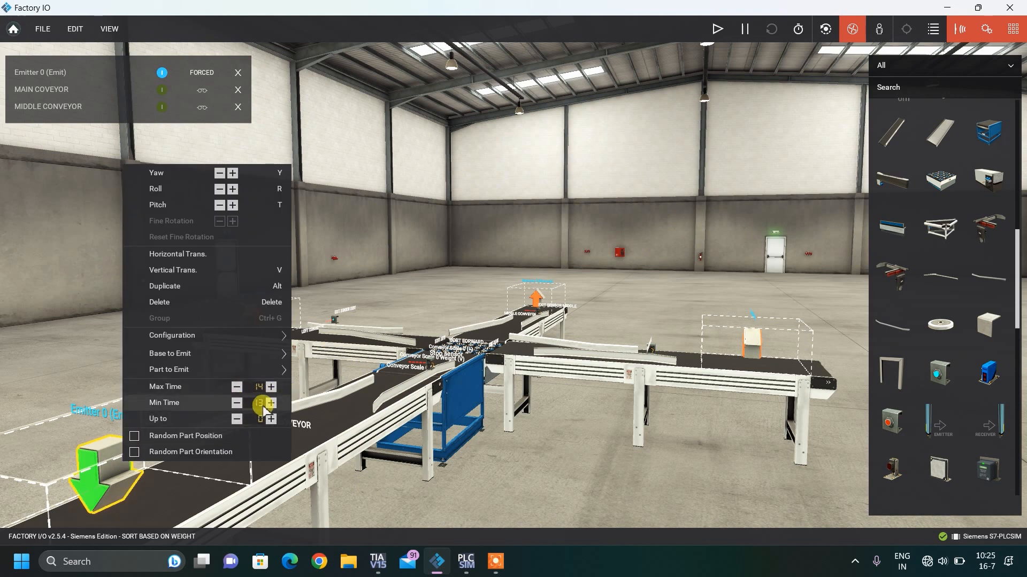
left_click(486, 430)
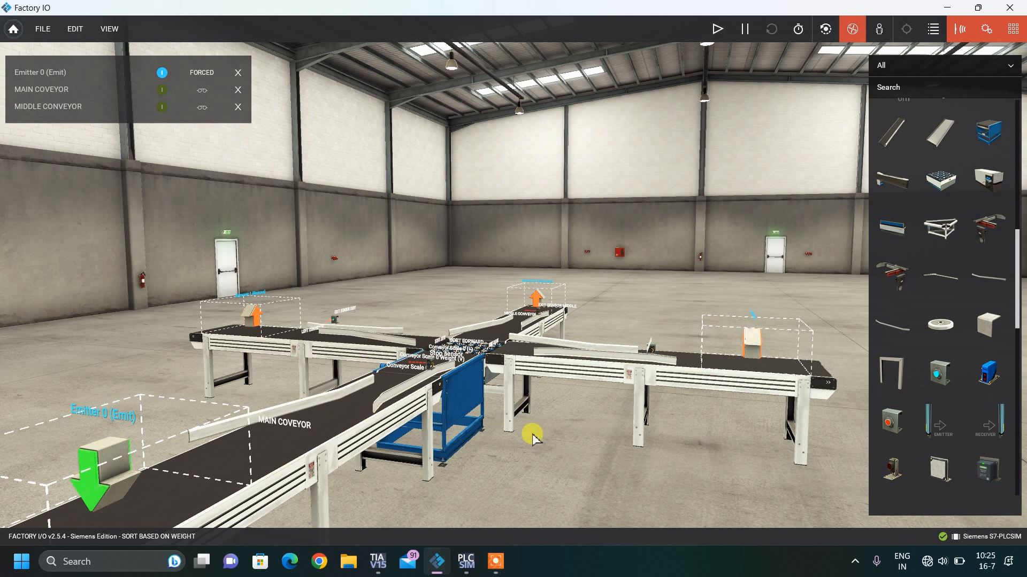
Examine the two guide rails on the main conveyor and the path over the conveyor scale to the sorter.
right_click_drag(534, 437, 558, 436)
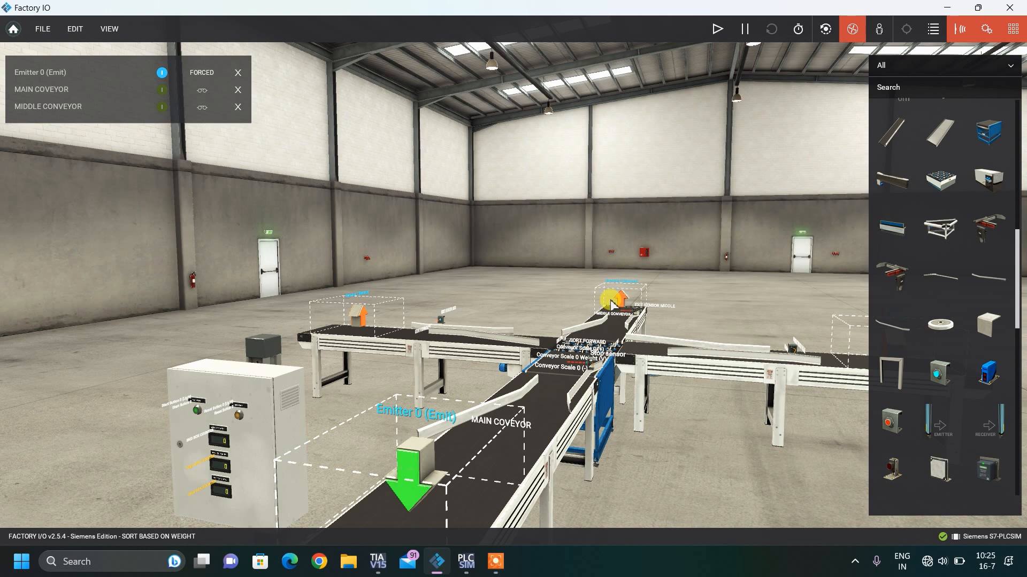
scroll(610, 306, "up", 2)
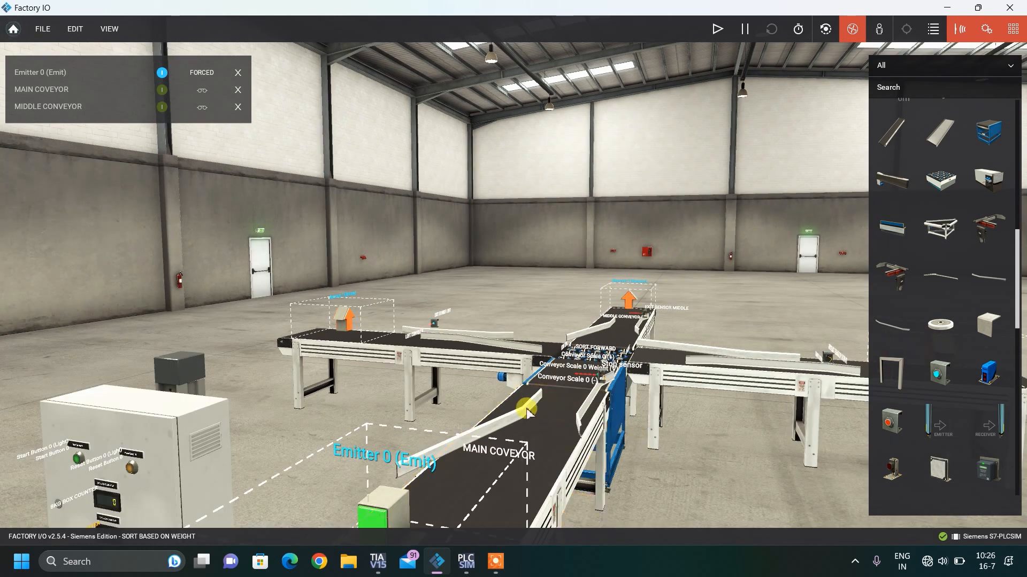
left_click(527, 411)
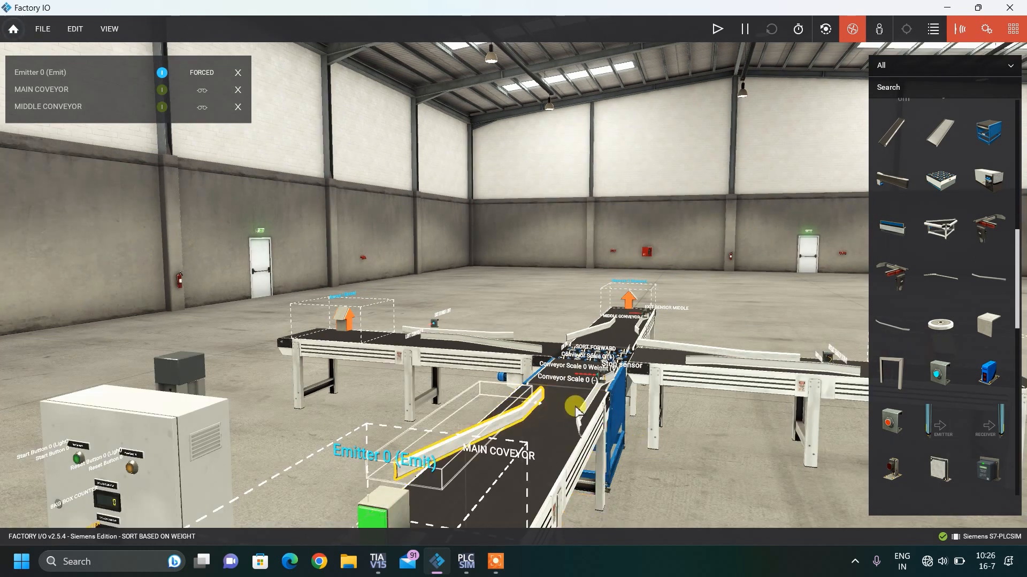
left_click(584, 410)
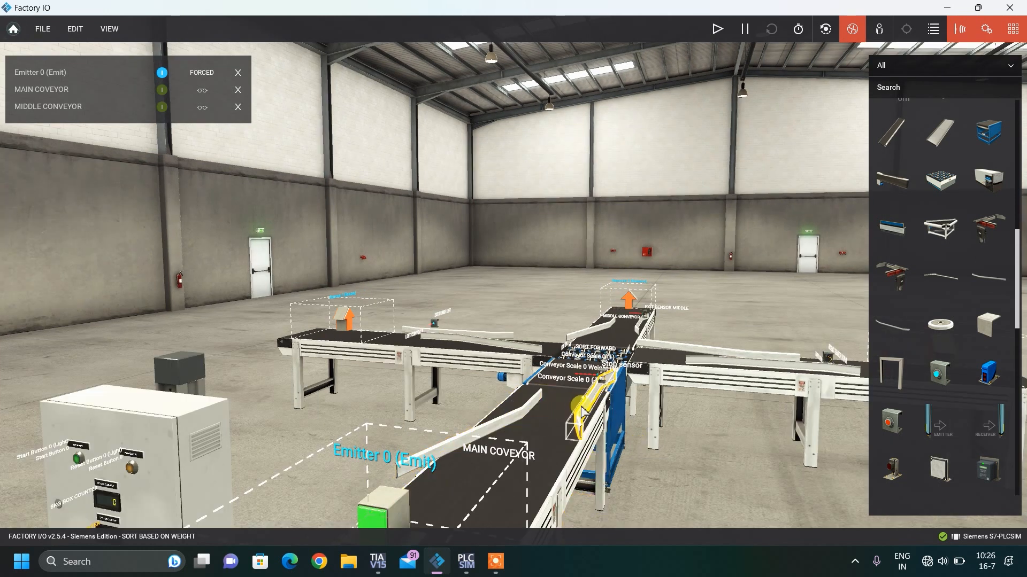
left_click(666, 457)
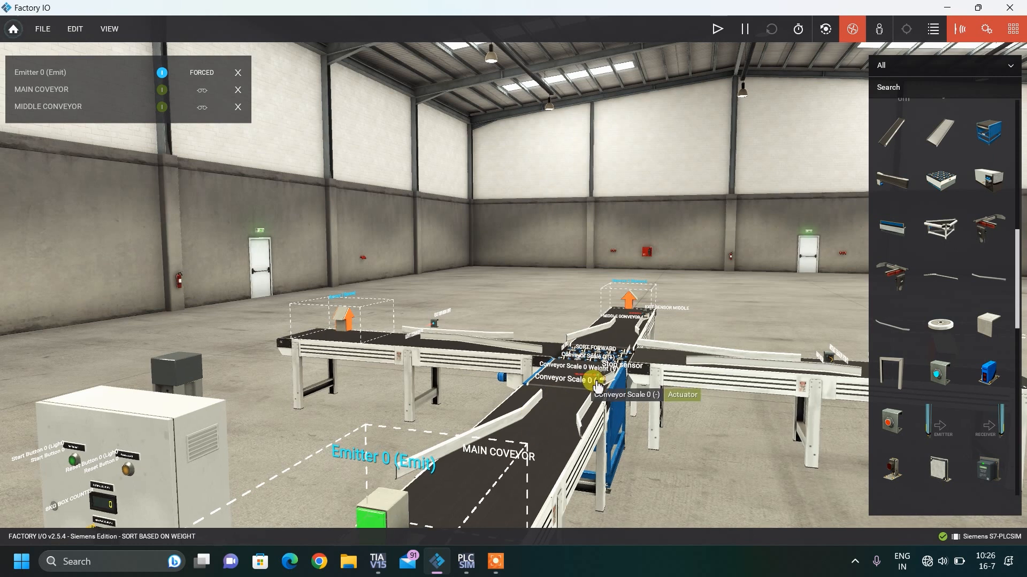
scroll(598, 386, "up", 3)
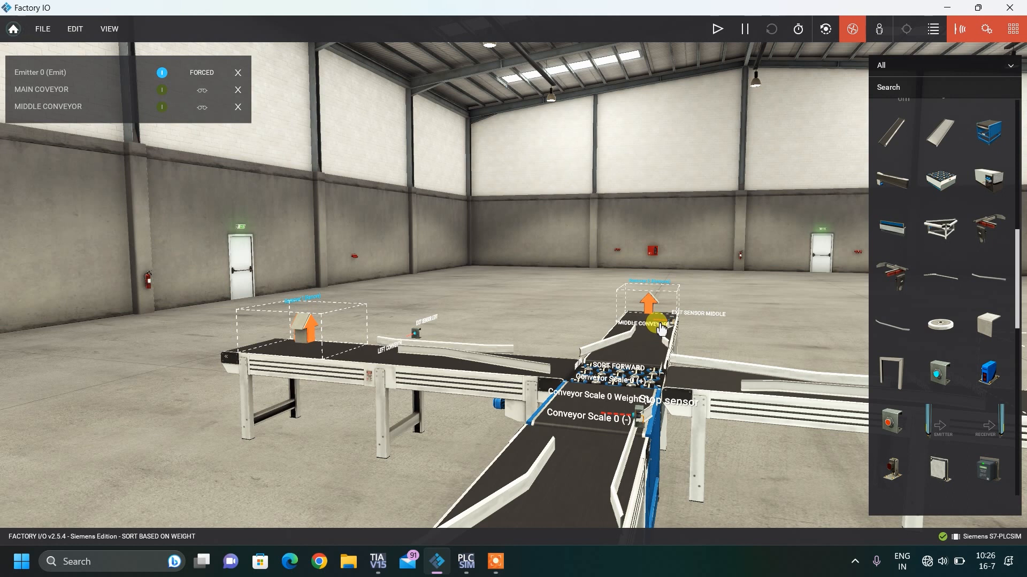
scroll(772, 478, "up", 4)
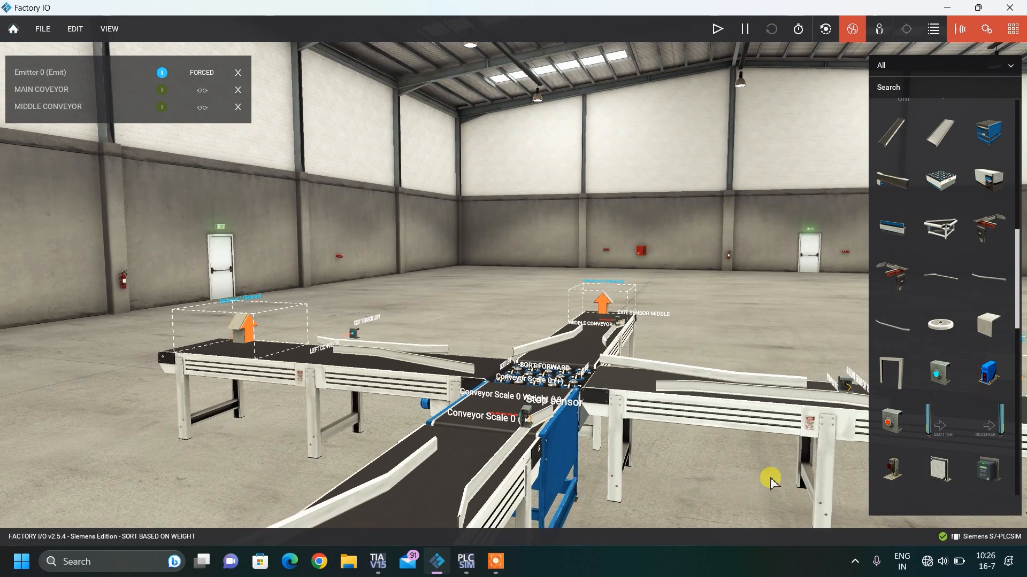
Examine the control cabinet's start and reset buttons and its three box counter displays beside the main conveyor.
key("a")
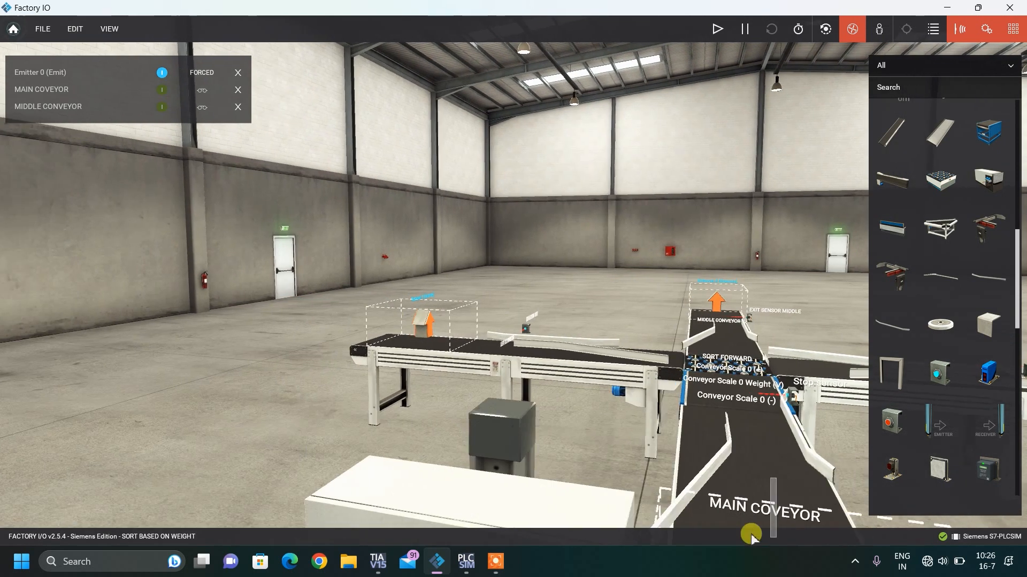
key("q")
scroll(607, 465, "down", 3)
scroll(587, 425, "down", 2)
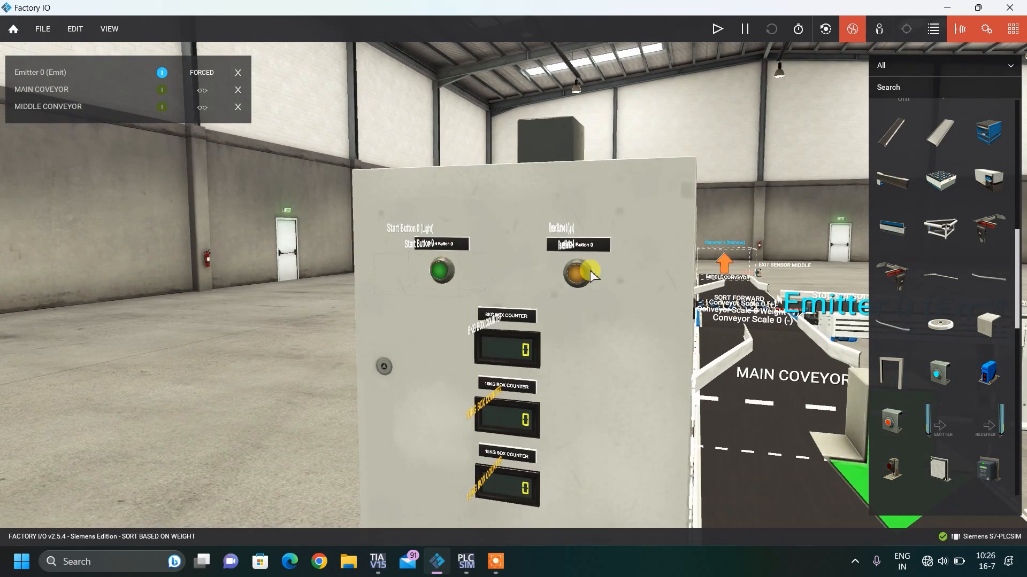
scroll(578, 275, "down", 1)
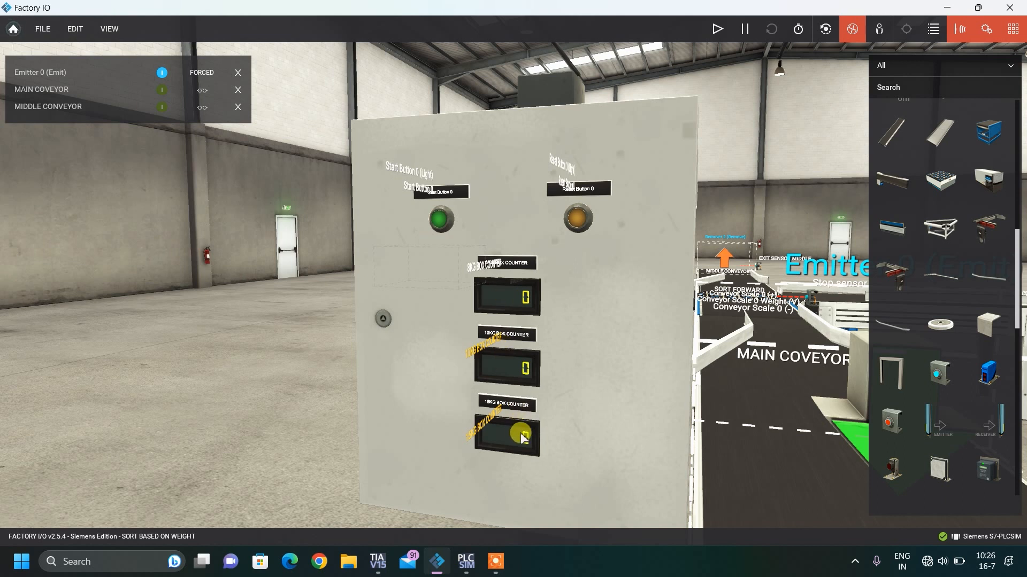
scroll(521, 434, "up", 1)
scroll(523, 436, "down", 2)
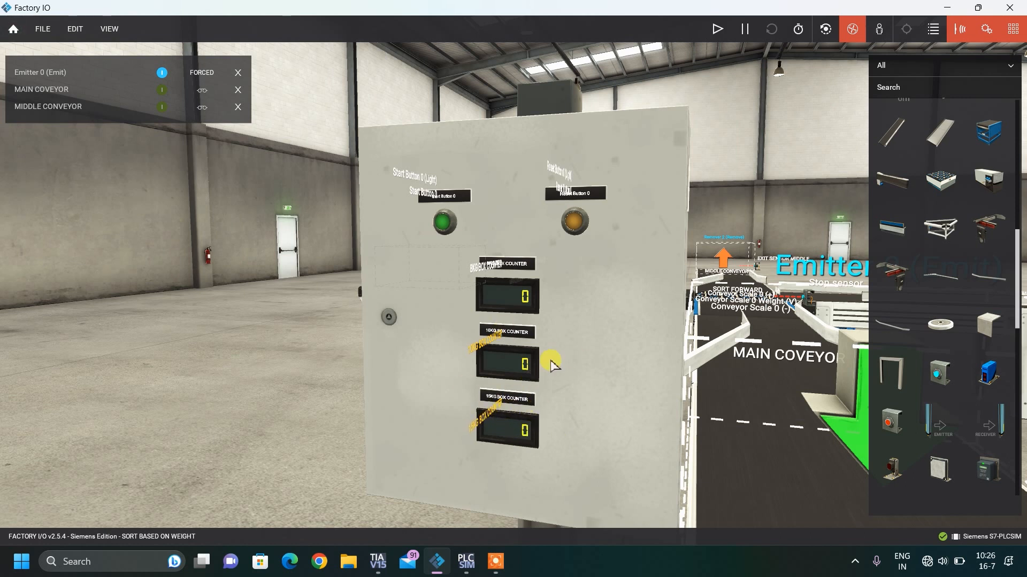
scroll(551, 361, "up", 5)
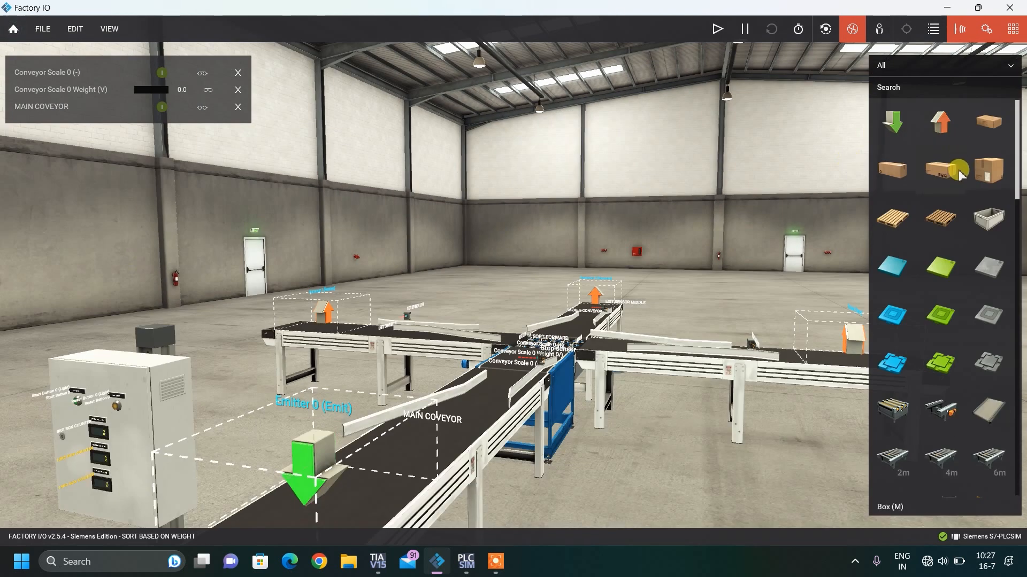
Place a large cardboard box on the conveyor scale, run the simulation to read its weight signal, and stop it.
left_click_drag(989, 170, 526, 339)
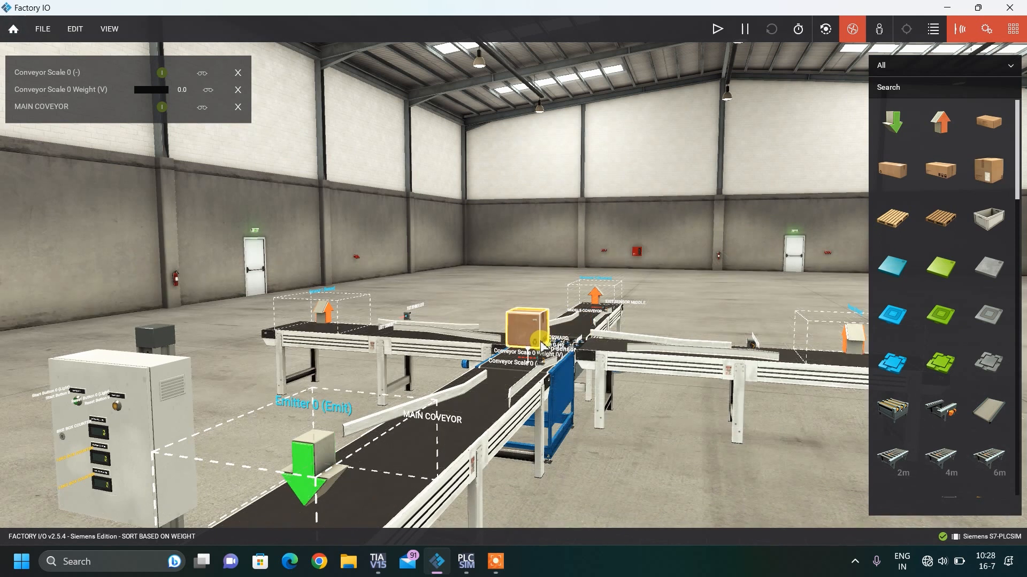
left_click(716, 32)
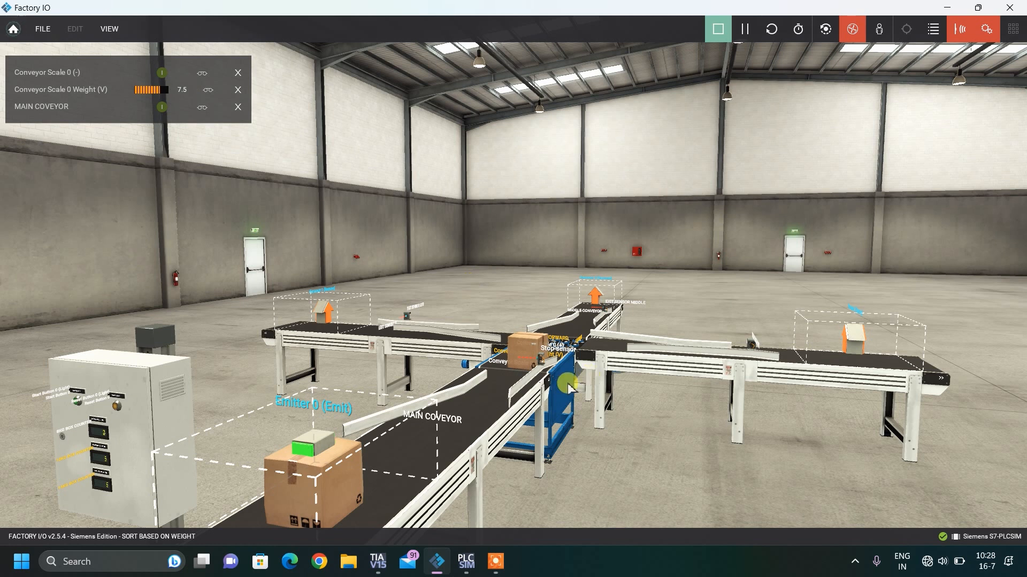
left_click(718, 28)
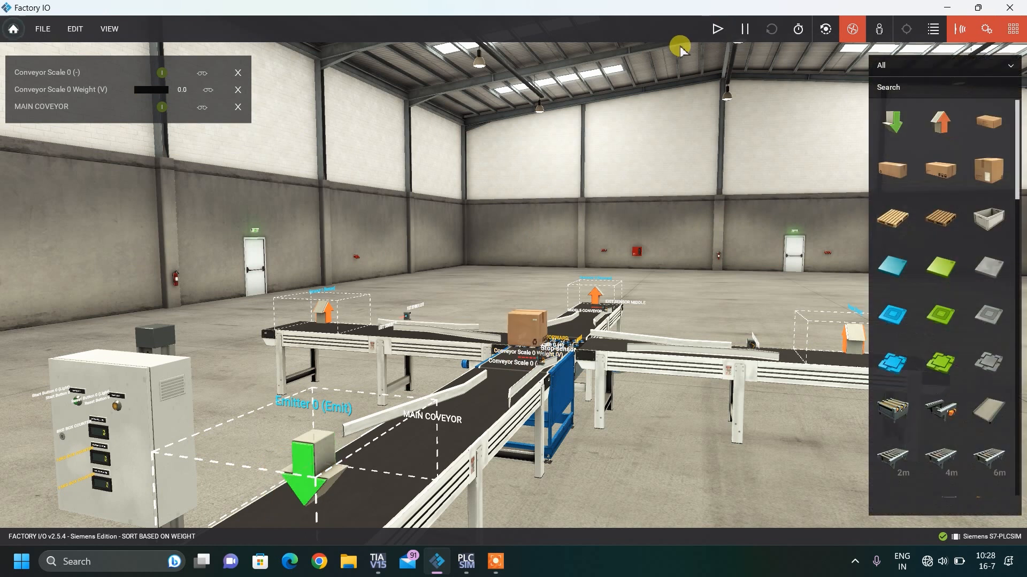
Inspect the conveyor scale's maximum weight configuration and leave its setting as it is.
right_click(553, 377)
mouse_move(585, 367)
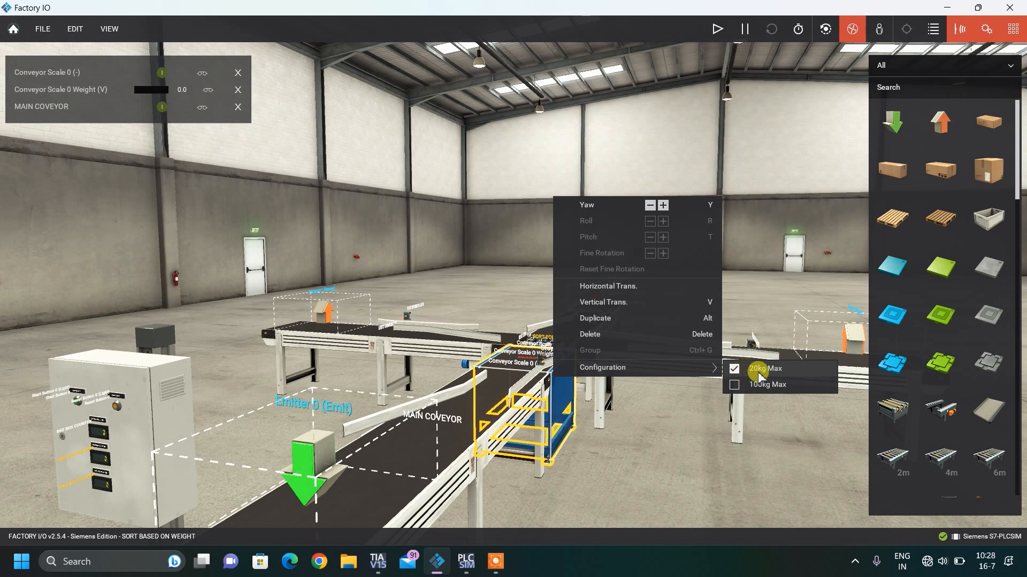
left_click(521, 247)
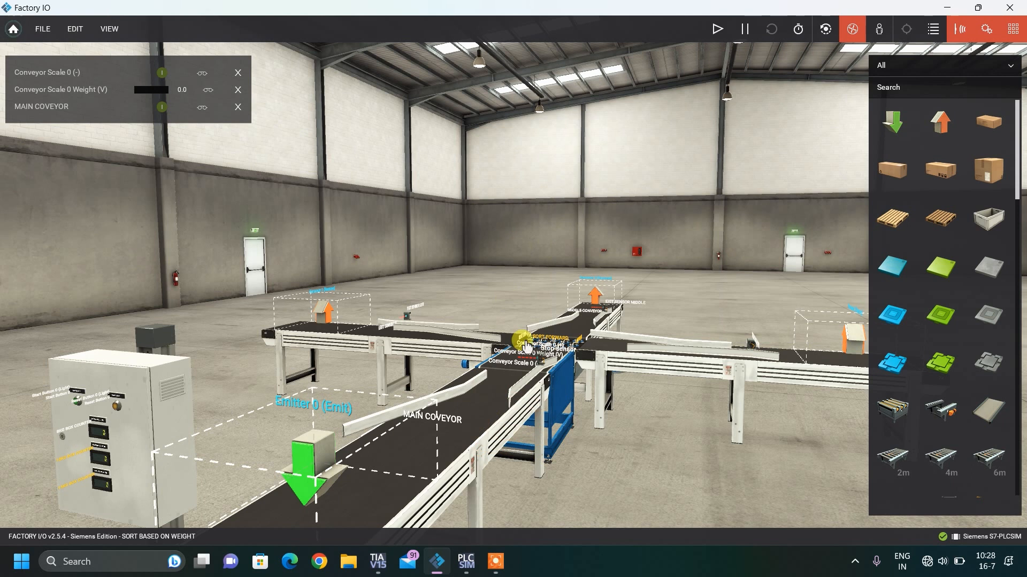